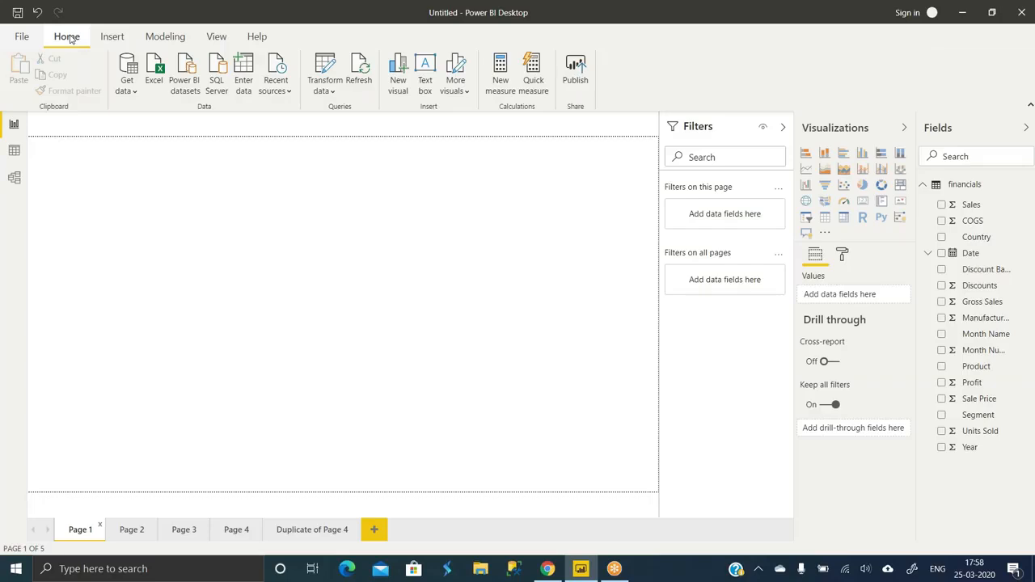
- Show the Insert ribbon, briefly returning to Home before switching back to Insert
click(118, 37)
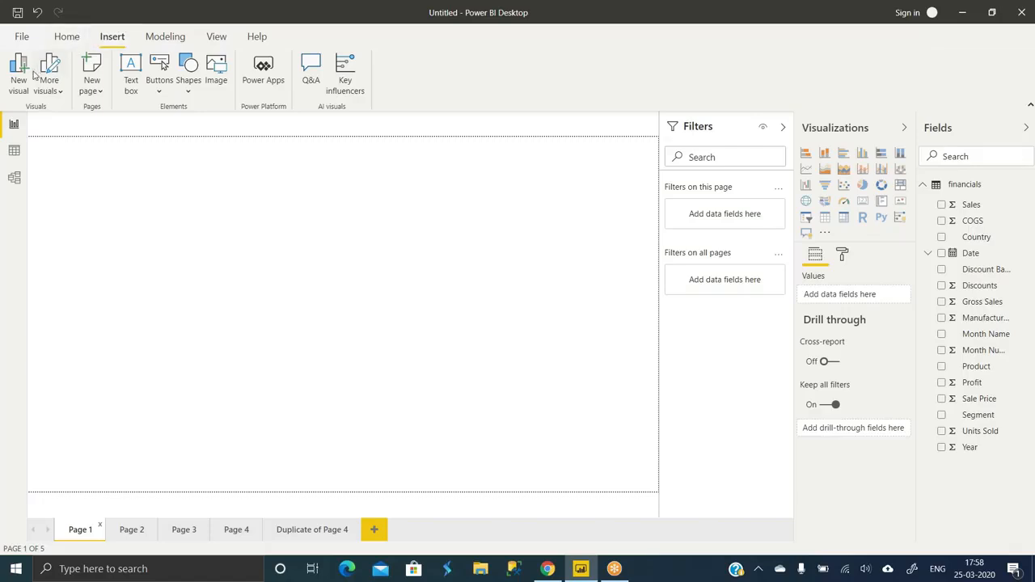
click(67, 37)
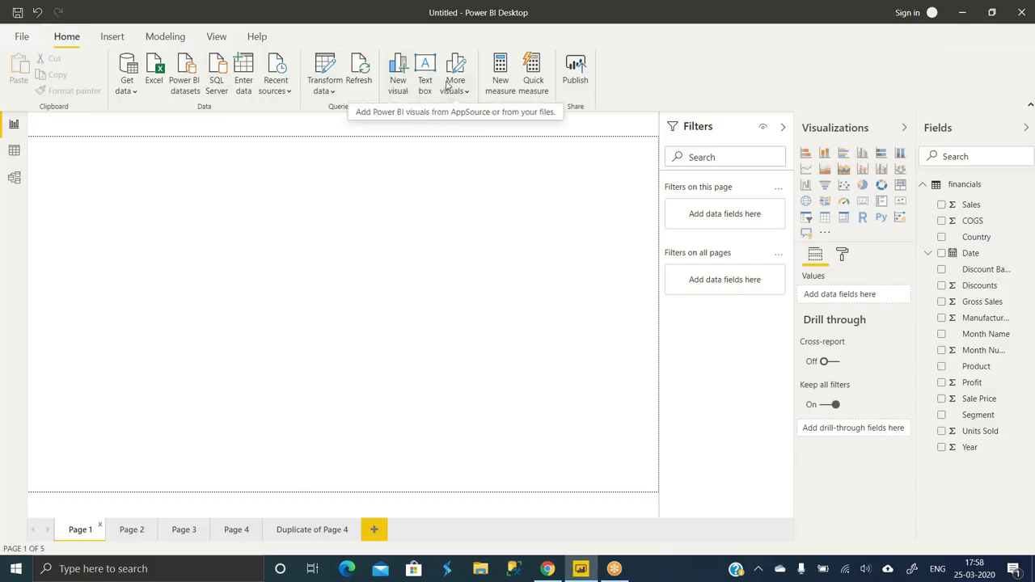
click(109, 38)
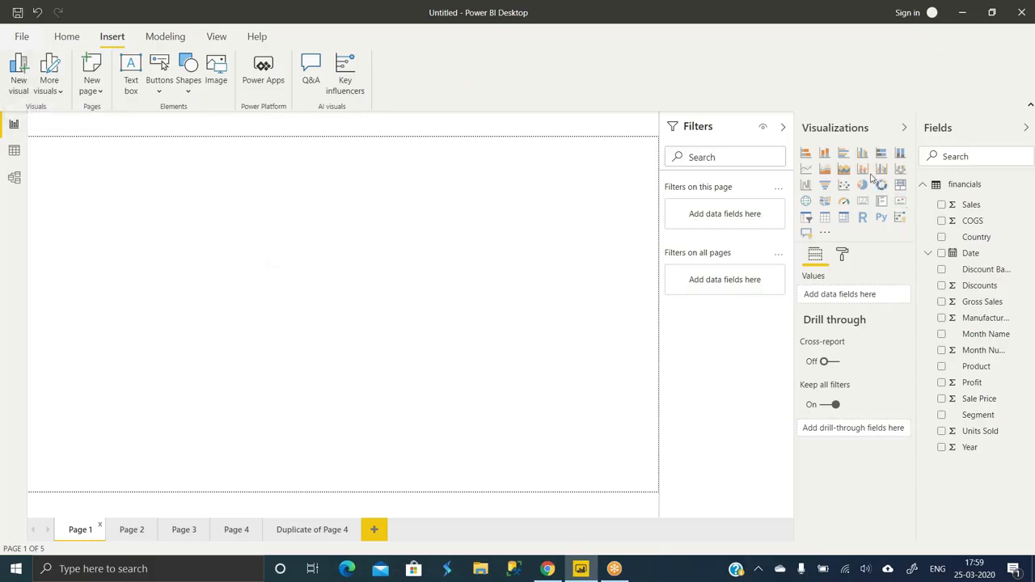
- Add an empty line-and-column chart to Page 1, then add a new blank report page
click(863, 170)
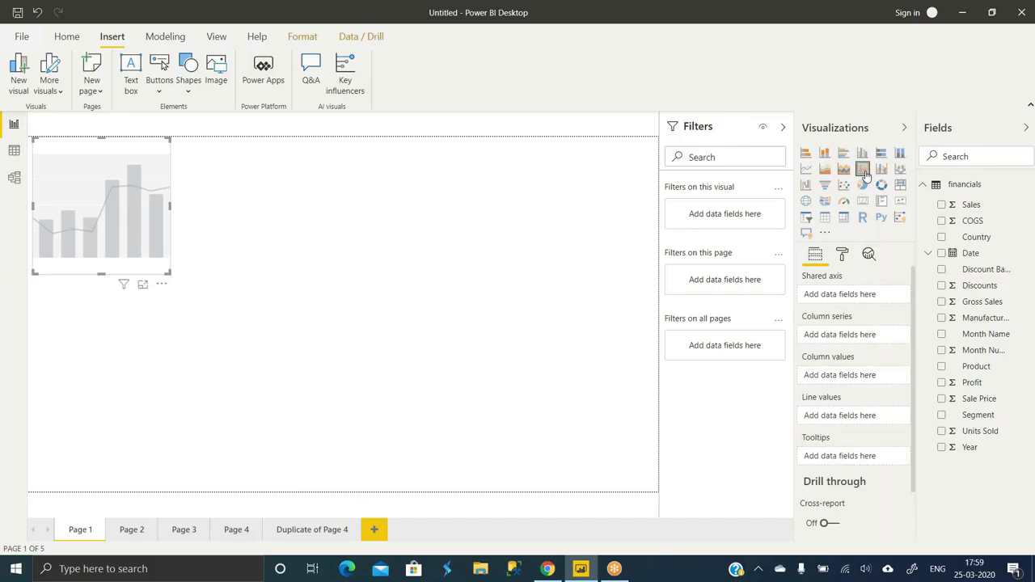
click(50, 88)
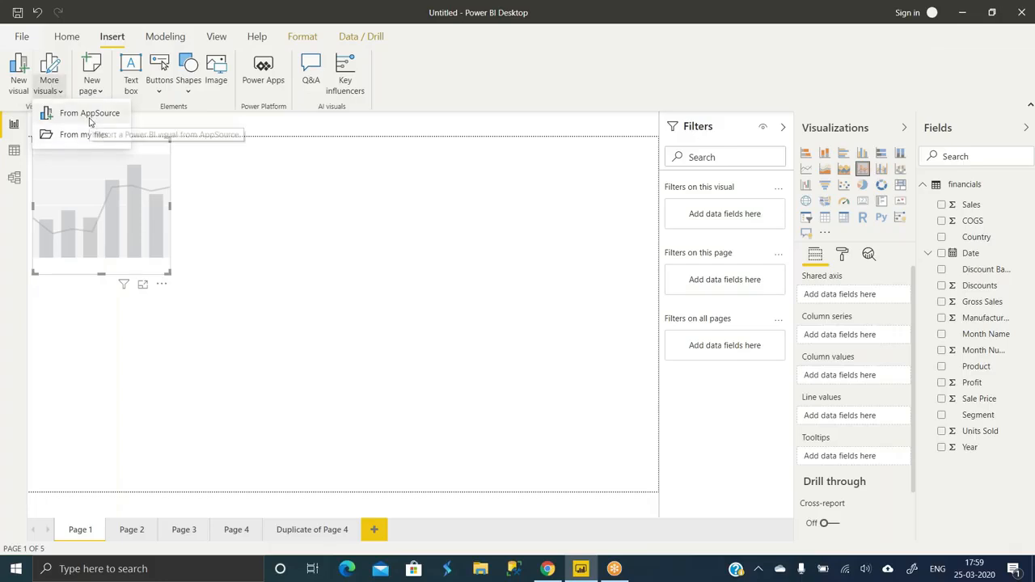
click(323, 266)
click(323, 266)
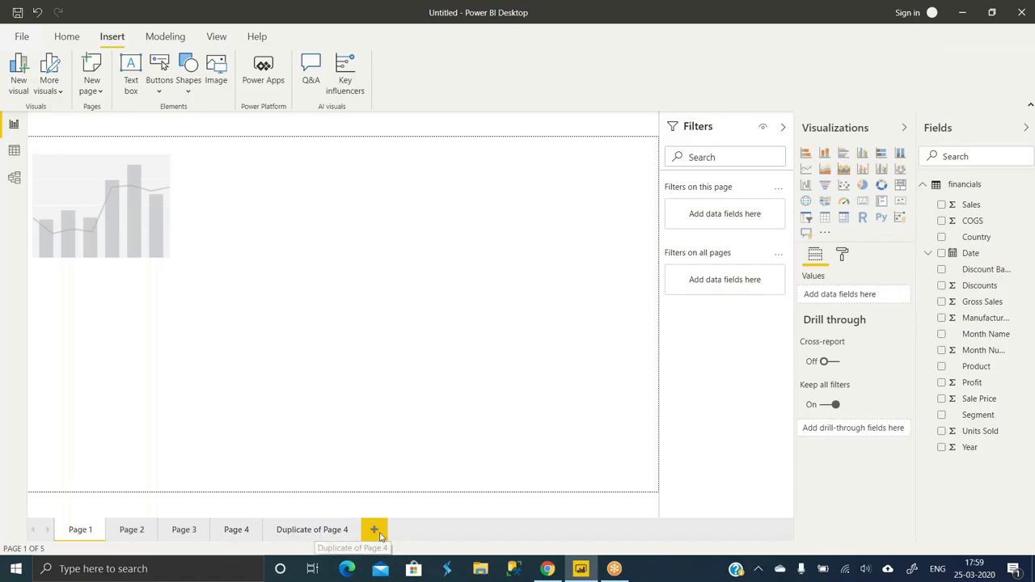
click(376, 532)
- Add blank pages through Page 7, begin renaming Page 7, and add another blank page
click(427, 534)
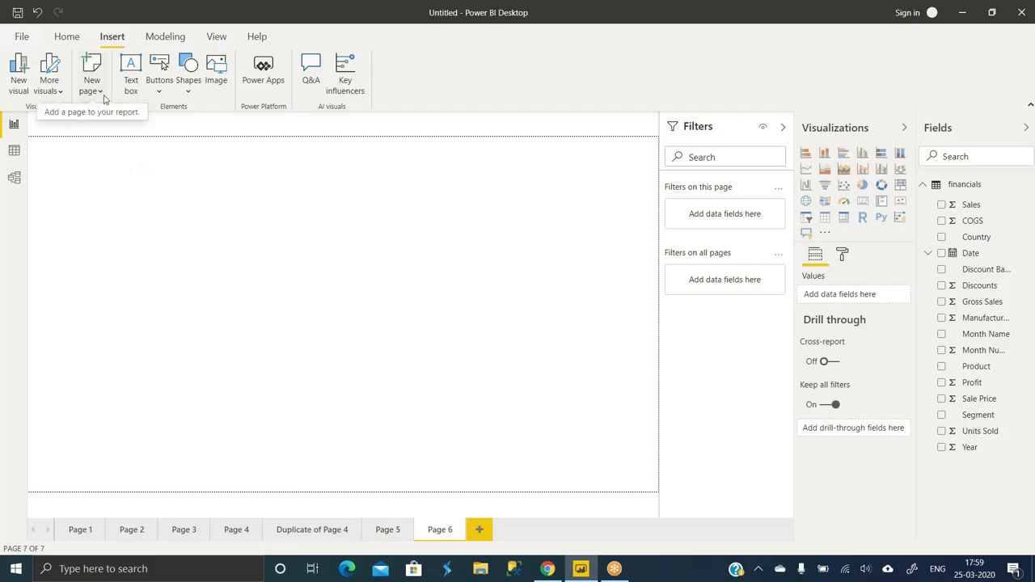
click(485, 530)
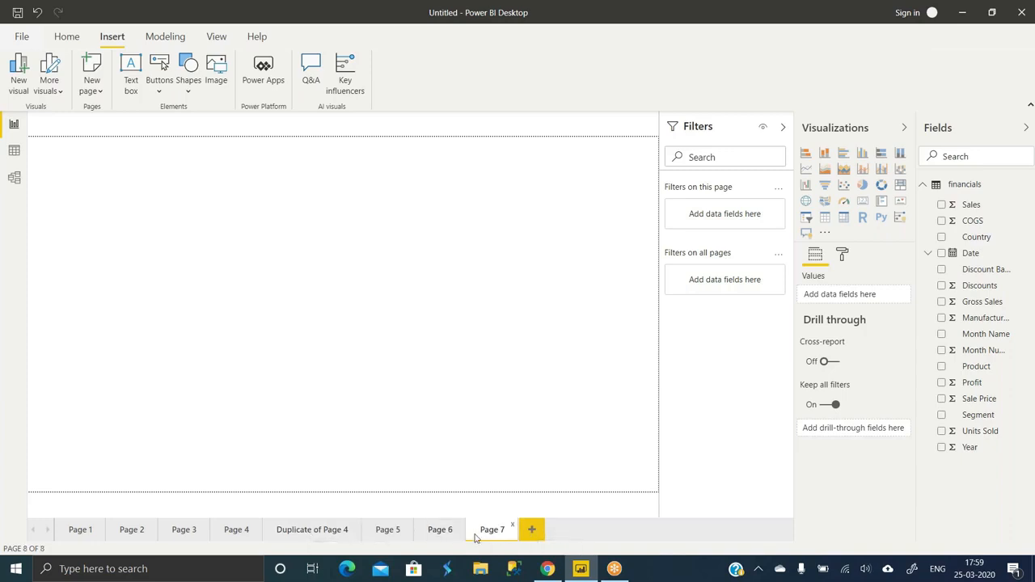
right_click(475, 537)
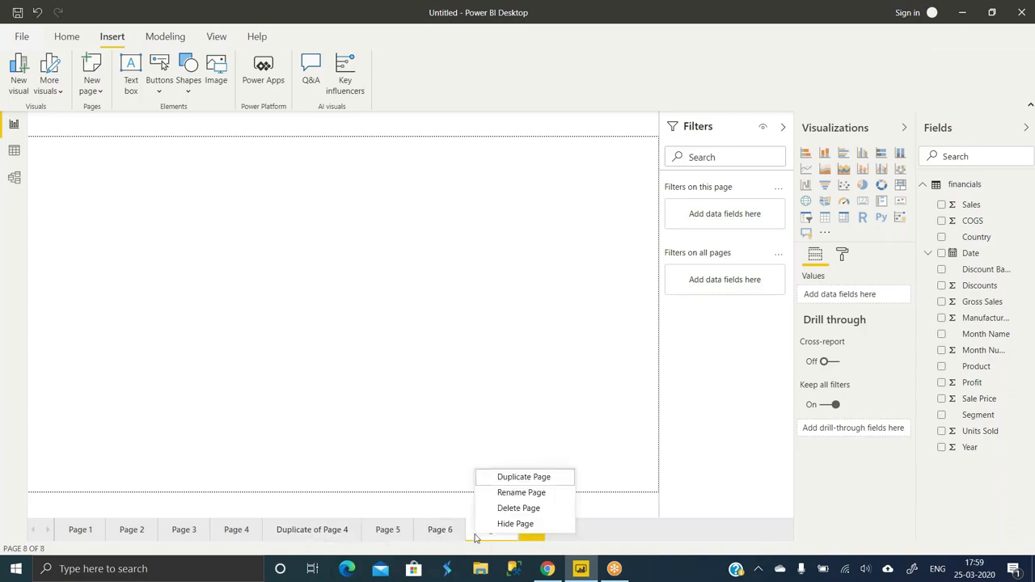
click(510, 493)
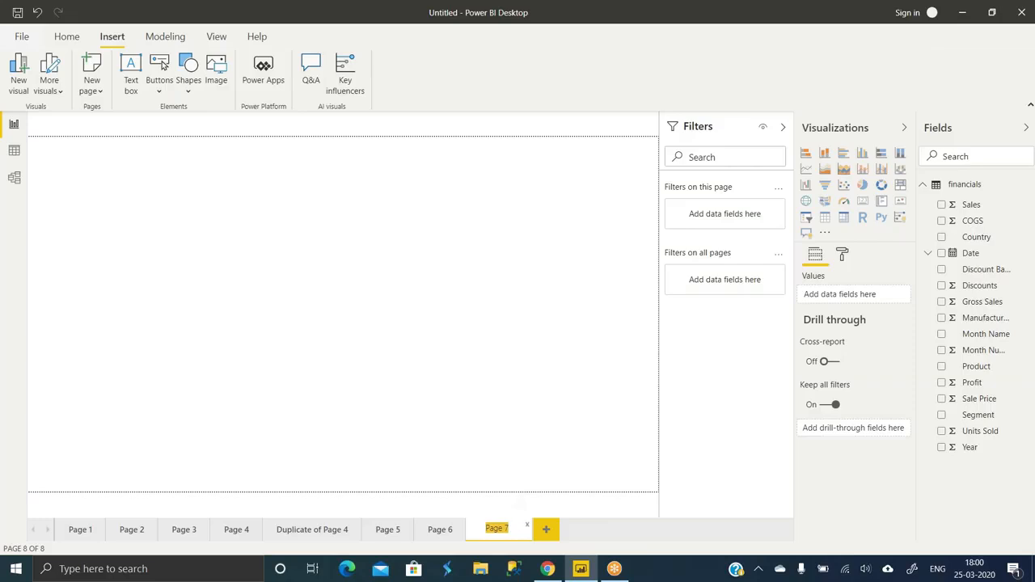
click(546, 529)
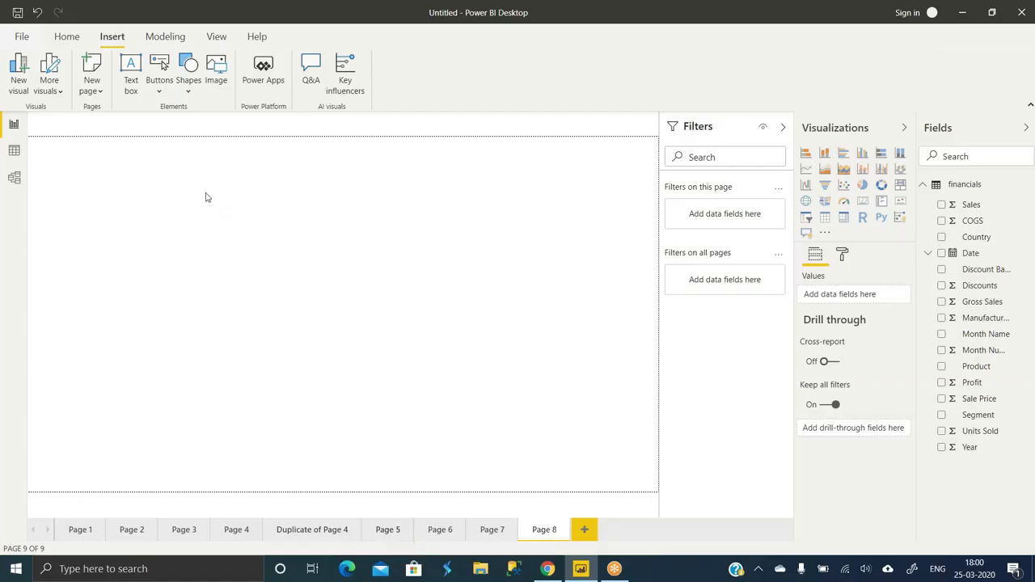
- Check the New page choices and Page 8's page options, then return to Page 1
click(98, 92)
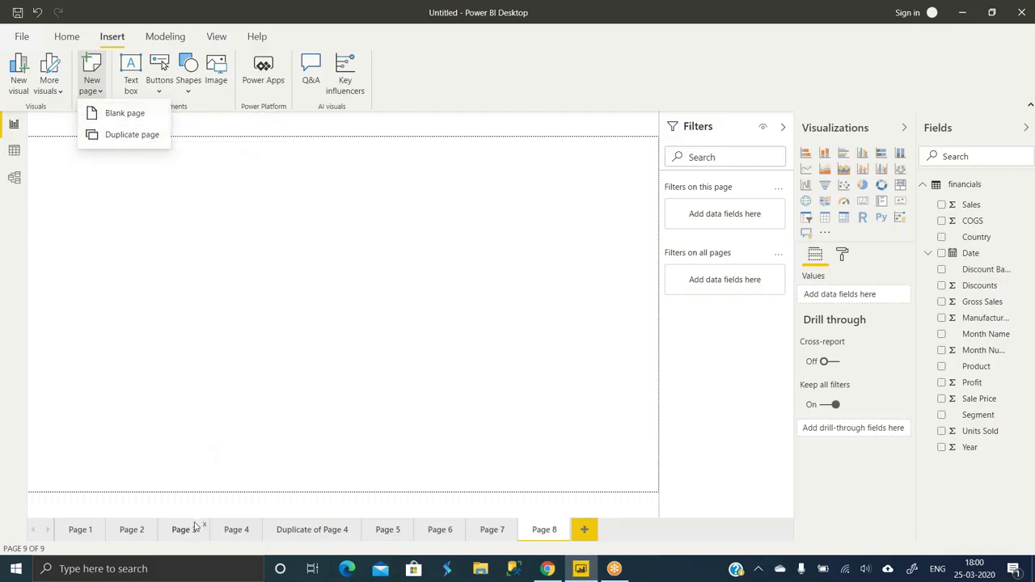
right_click(535, 540)
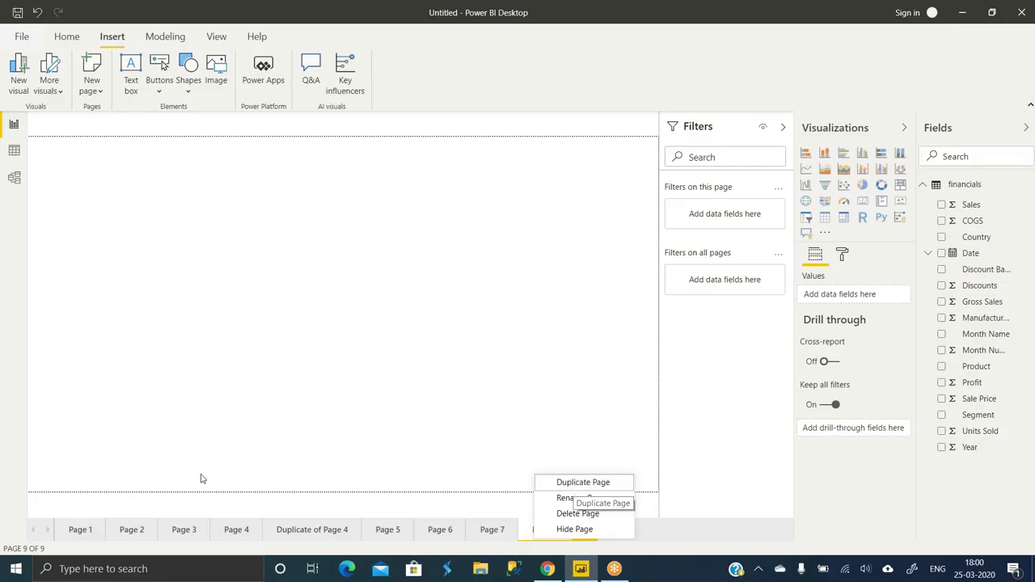
click(71, 532)
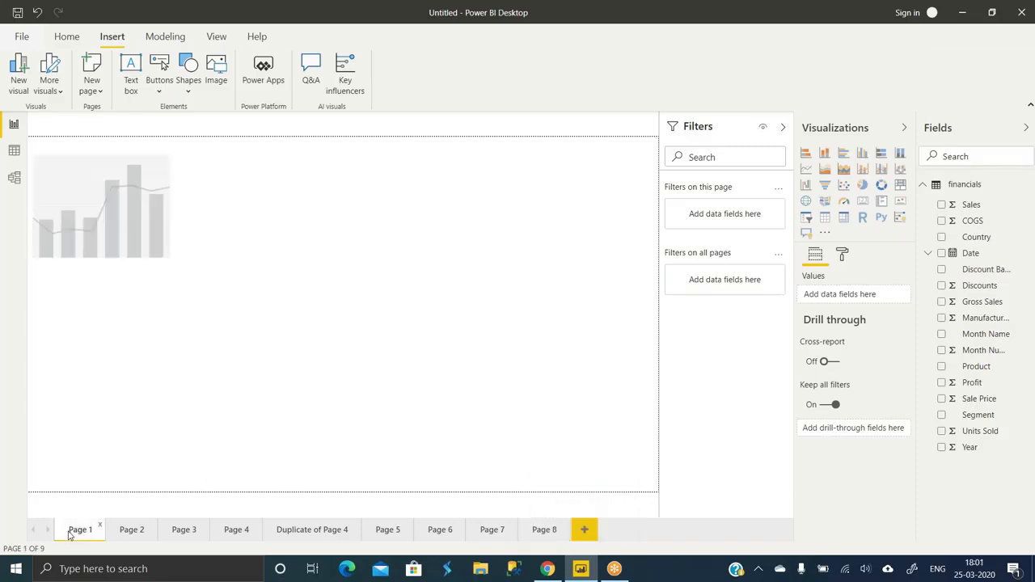
mouse_move(157, 243)
click(139, 538)
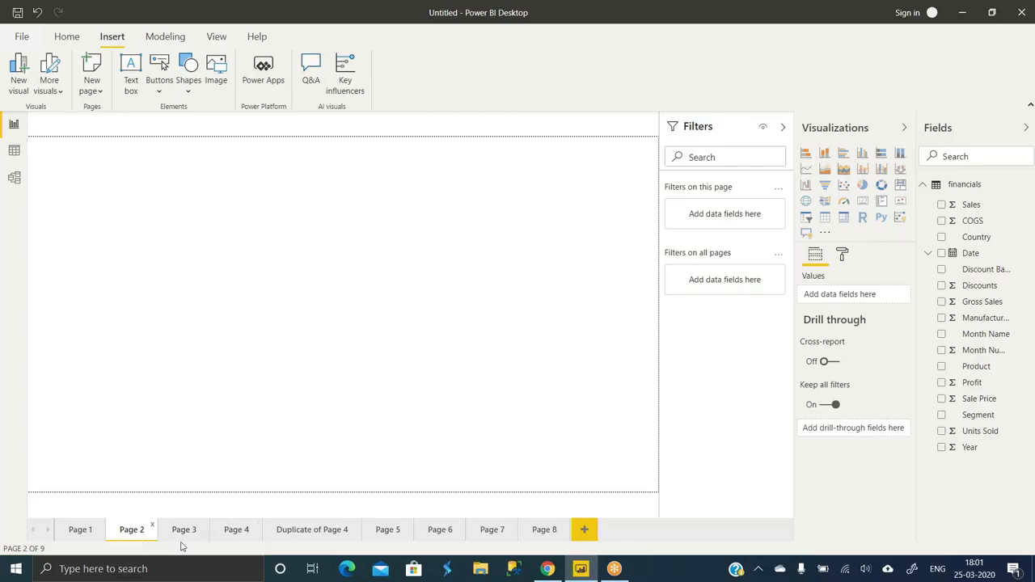
click(80, 530)
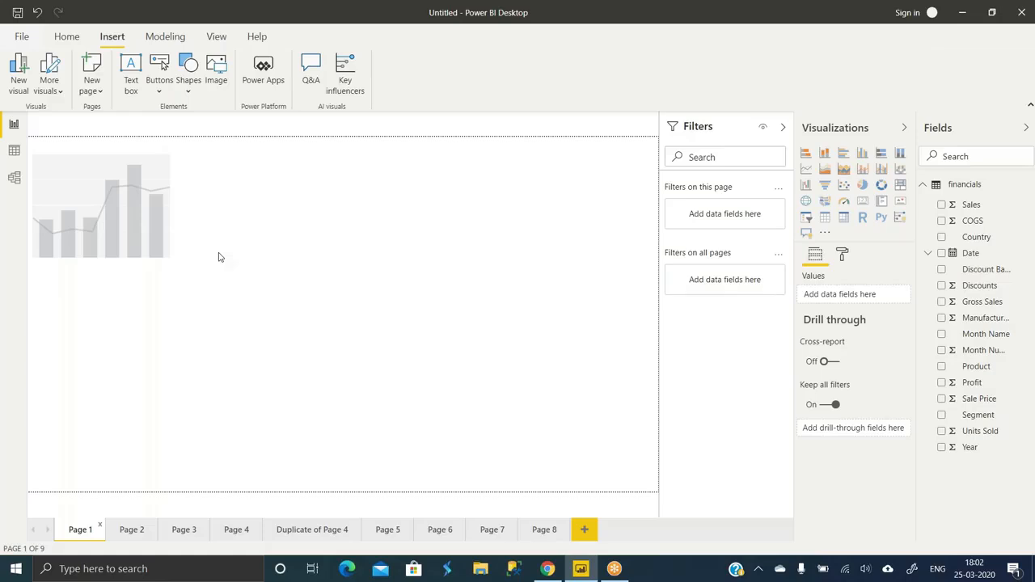
click(129, 530)
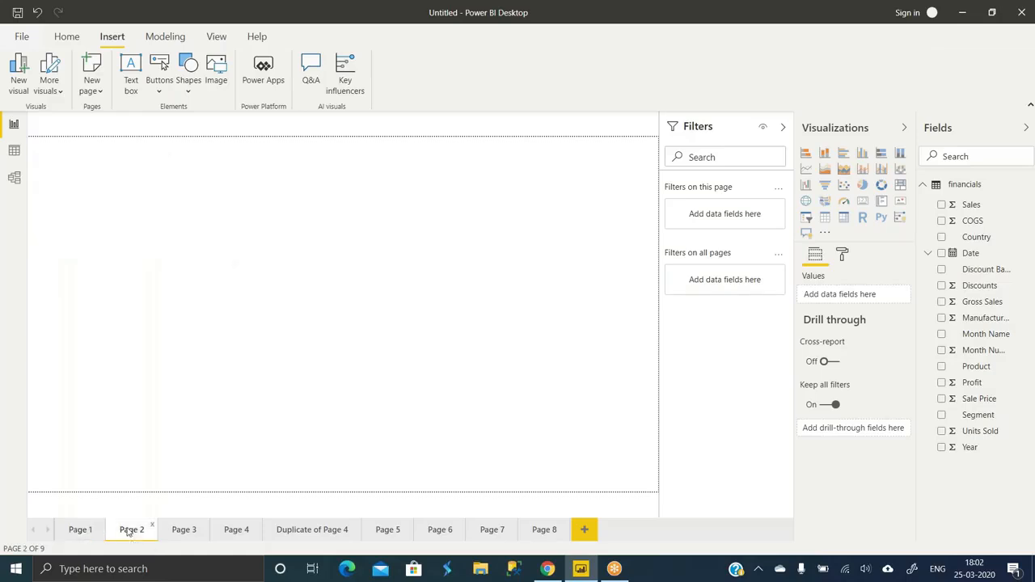
click(78, 536)
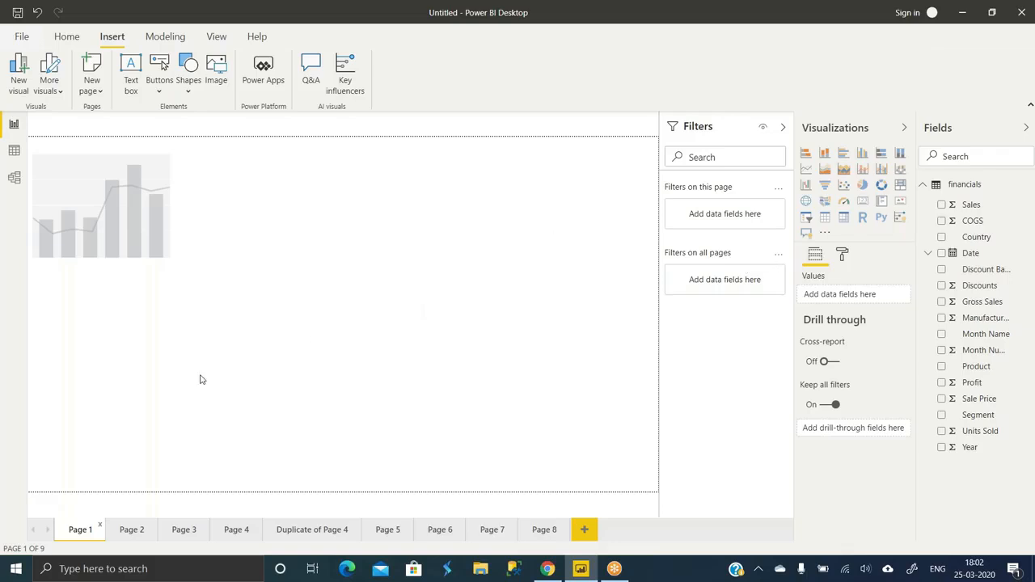
right_click(81, 537)
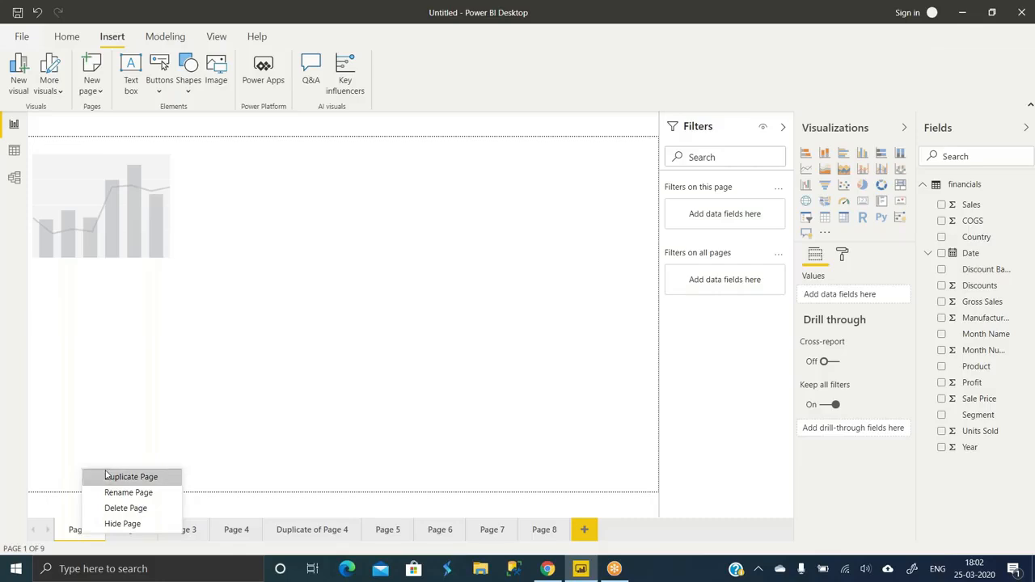
- Add a second visual to Page 1 as a line and clustered column chart; discard a trial Q&A visual
click(206, 351)
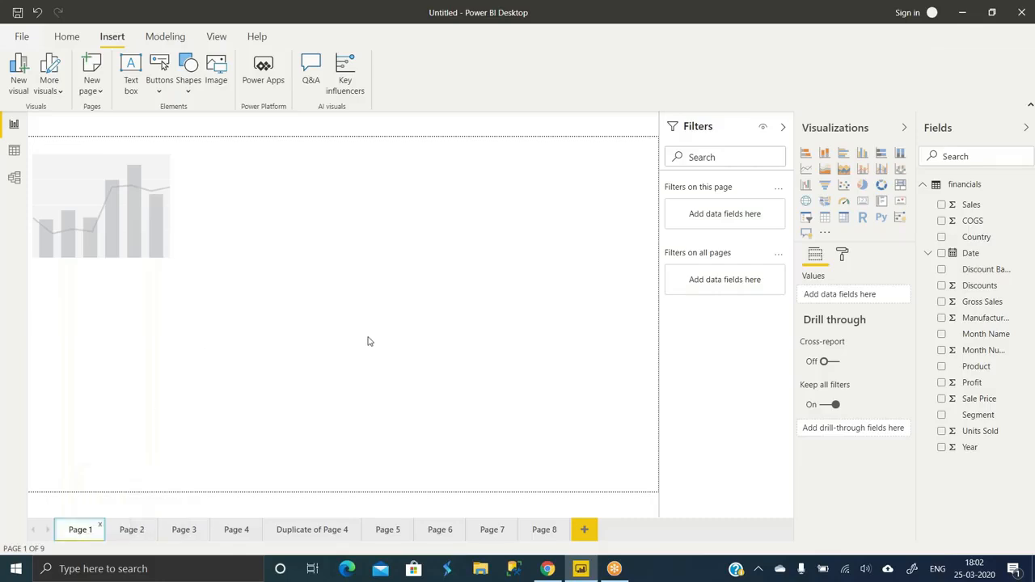
click(863, 184)
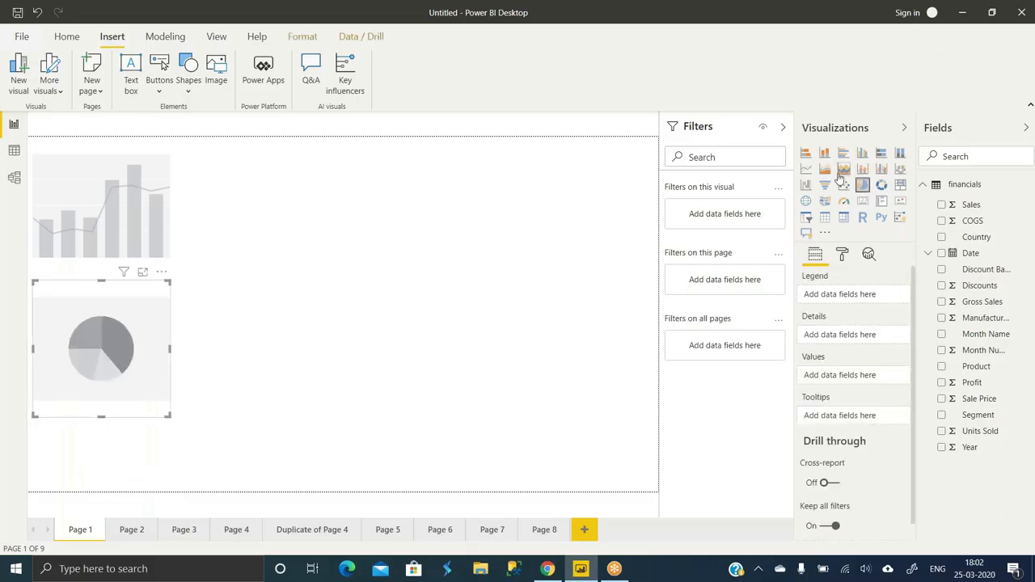
click(882, 168)
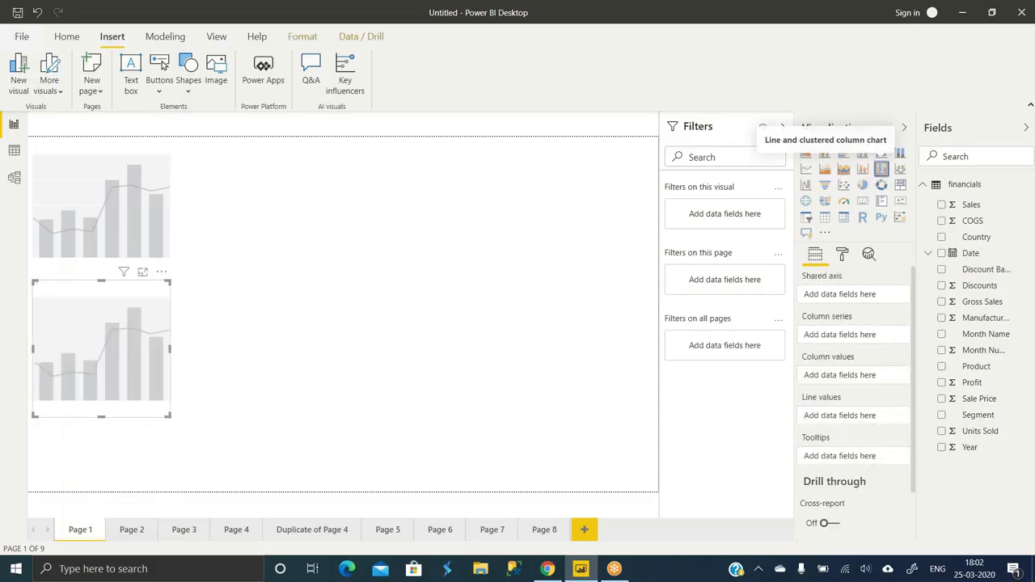
double_click(334, 282)
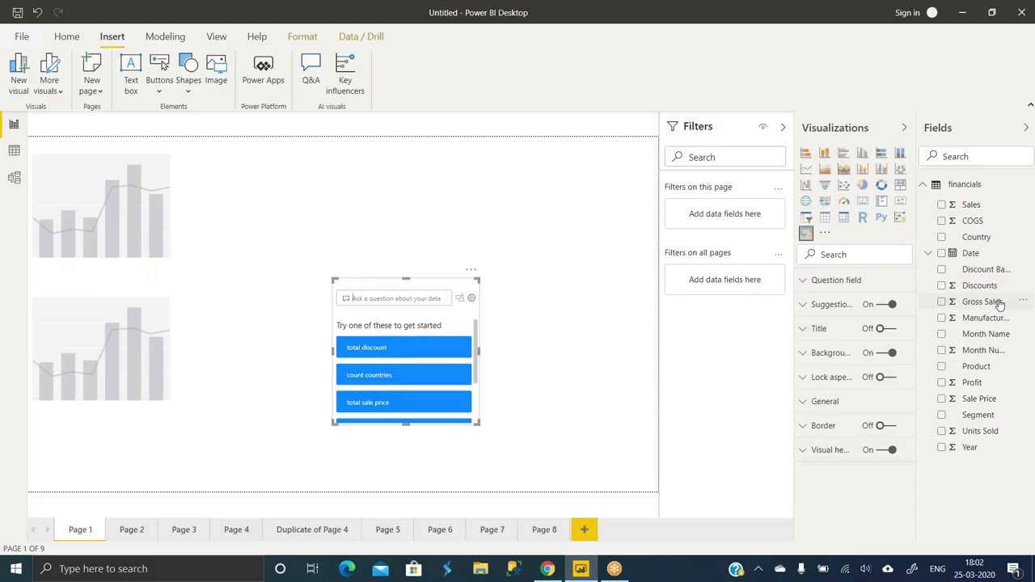
click(471, 272)
click(496, 284)
- Plot the Discounts field in the new chart as a single column totalling 92,05,248.24
drag(966, 295, 87, 362)
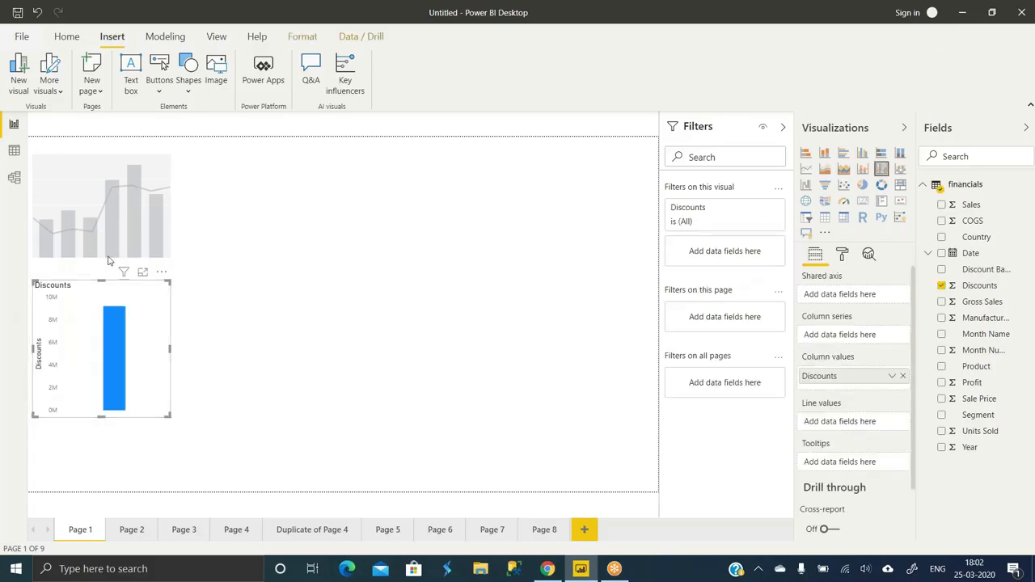
mouse_move(112, 384)
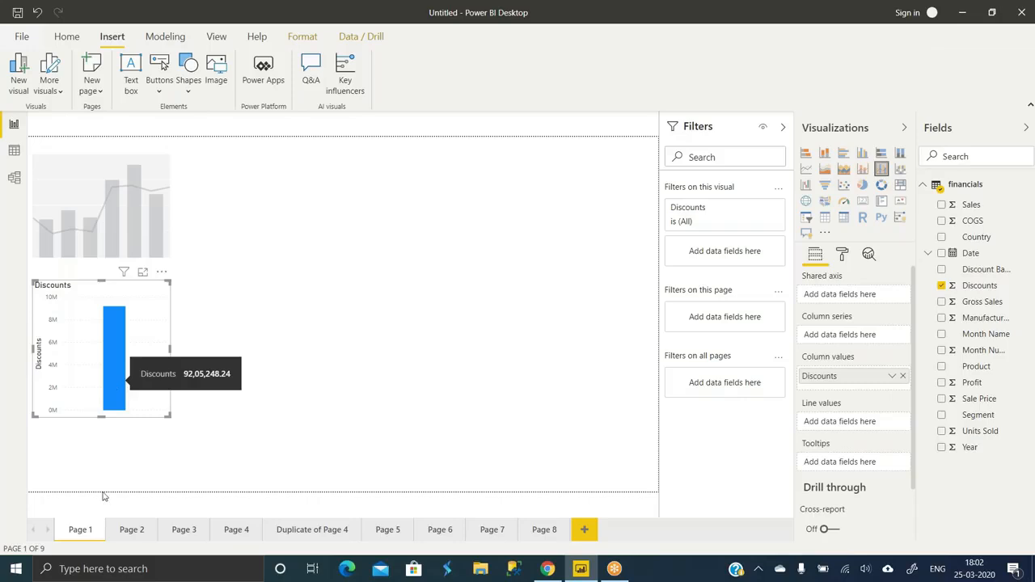
right_click(80, 538)
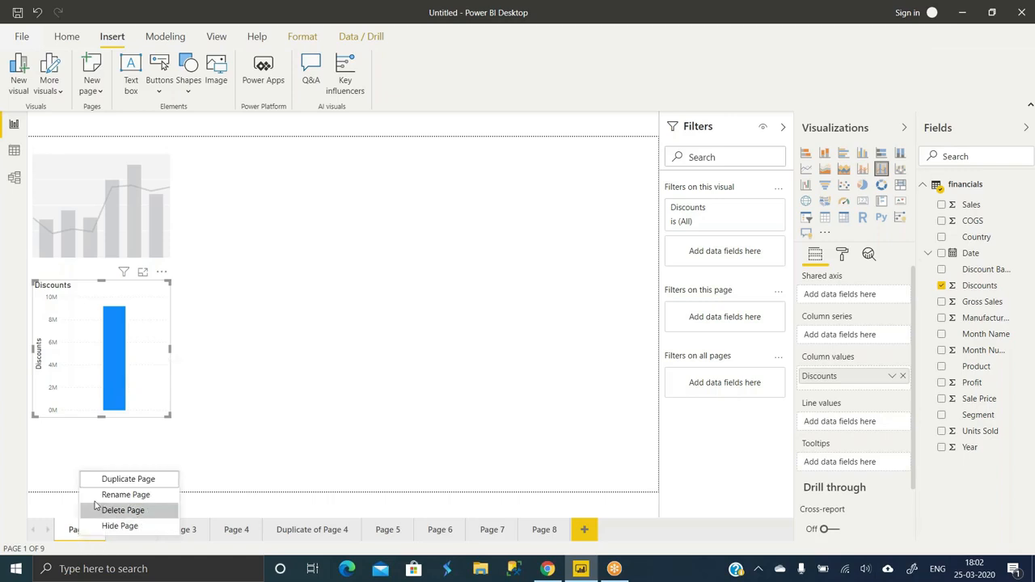
- Duplicate Page 1 as 'Duplicate of Page 1', open the copy and start renaming its tab
click(116, 483)
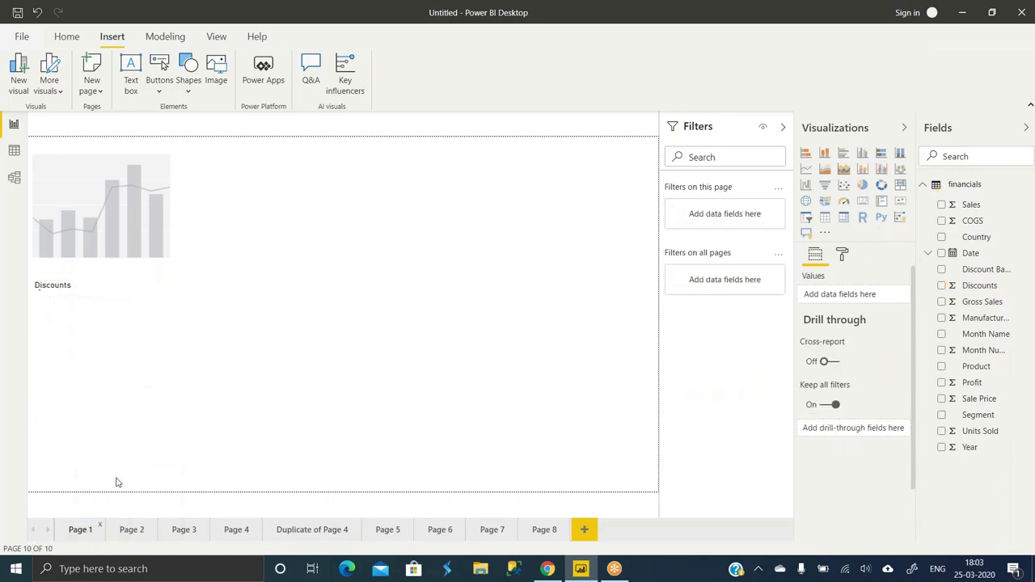
click(82, 535)
click(616, 530)
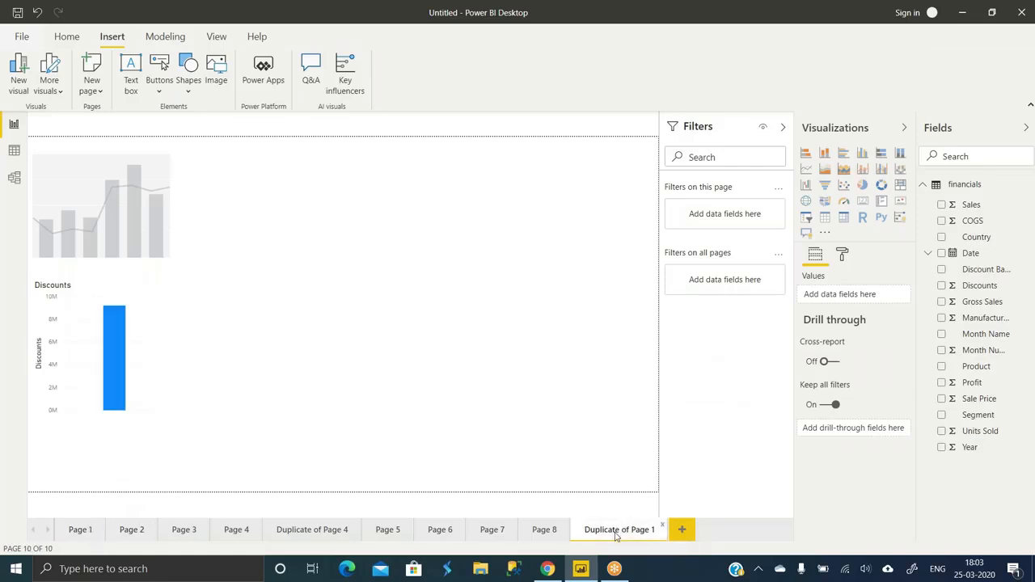
double_click(616, 533)
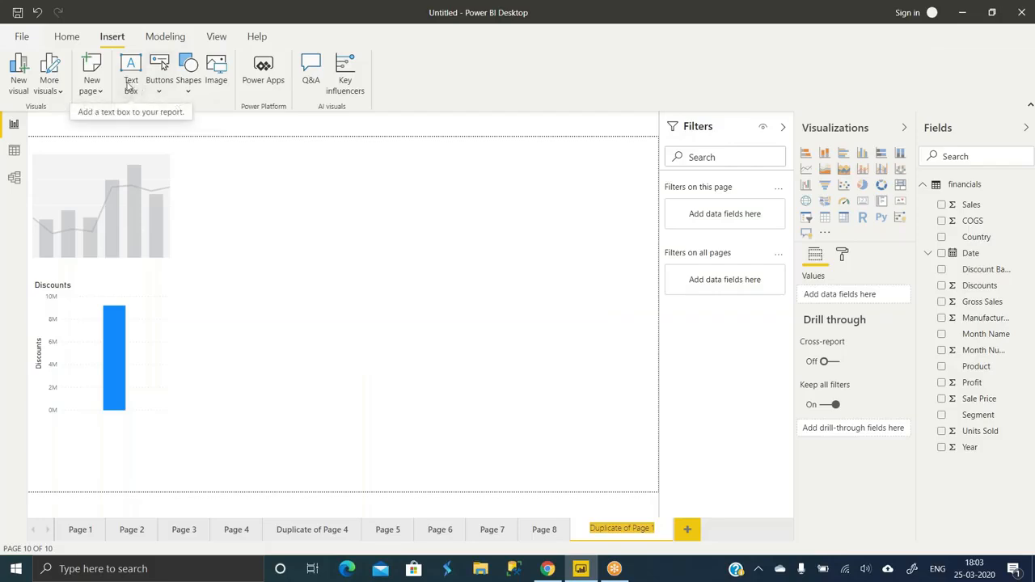
click(67, 37)
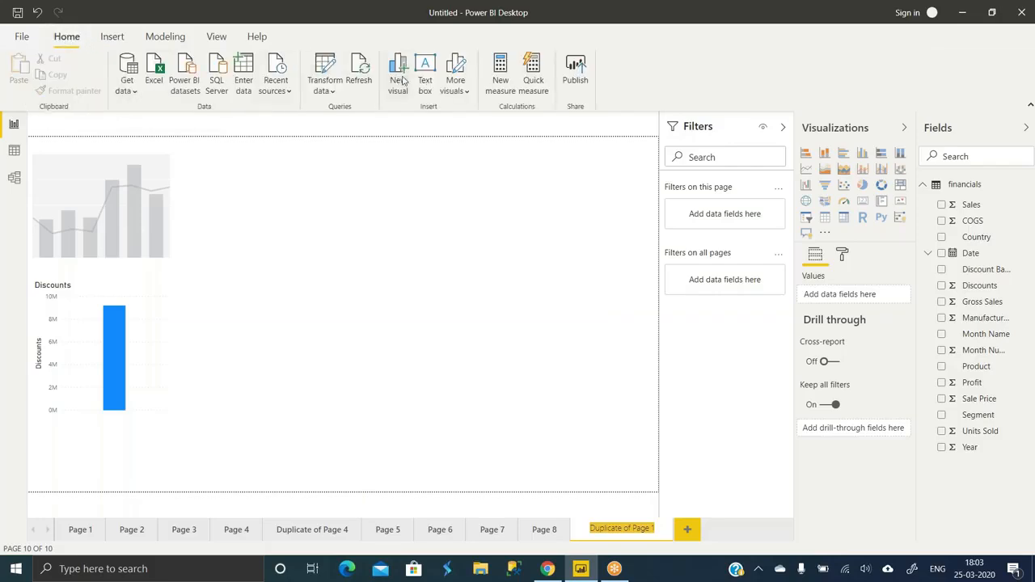
click(113, 40)
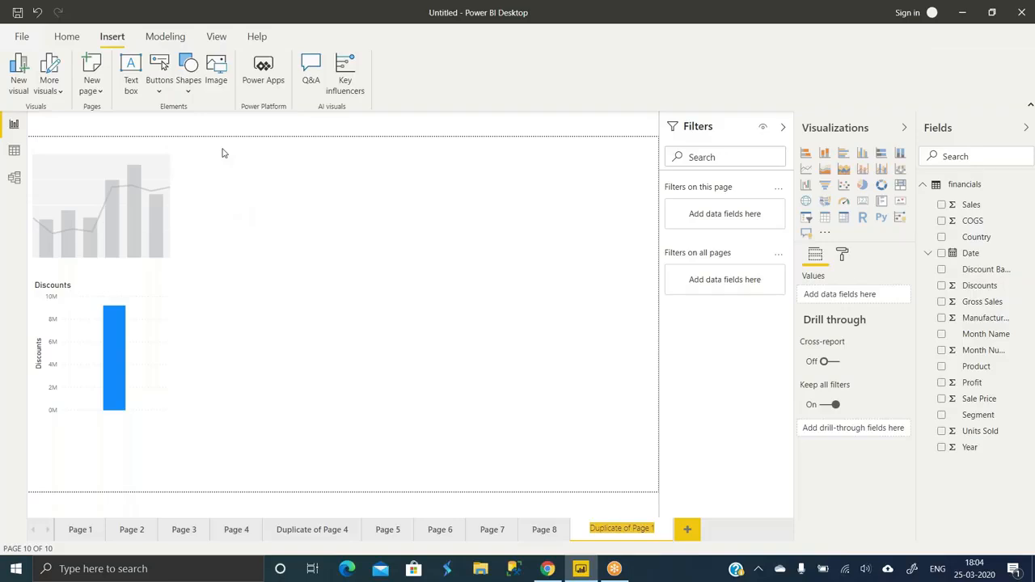
click(141, 335)
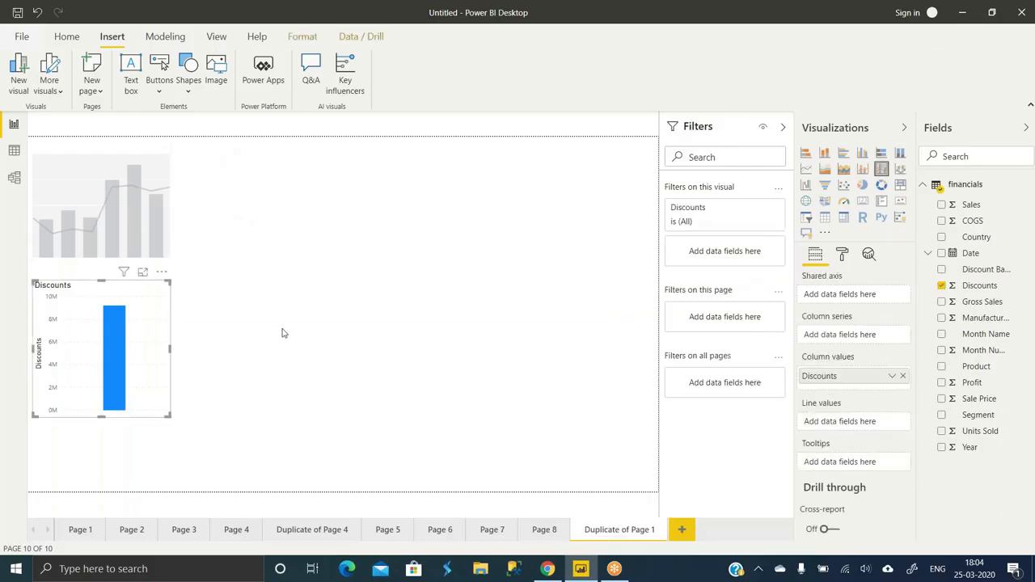
- Open the Discounts chart's Format pane, then the Insert Buttons dropdown
click(841, 255)
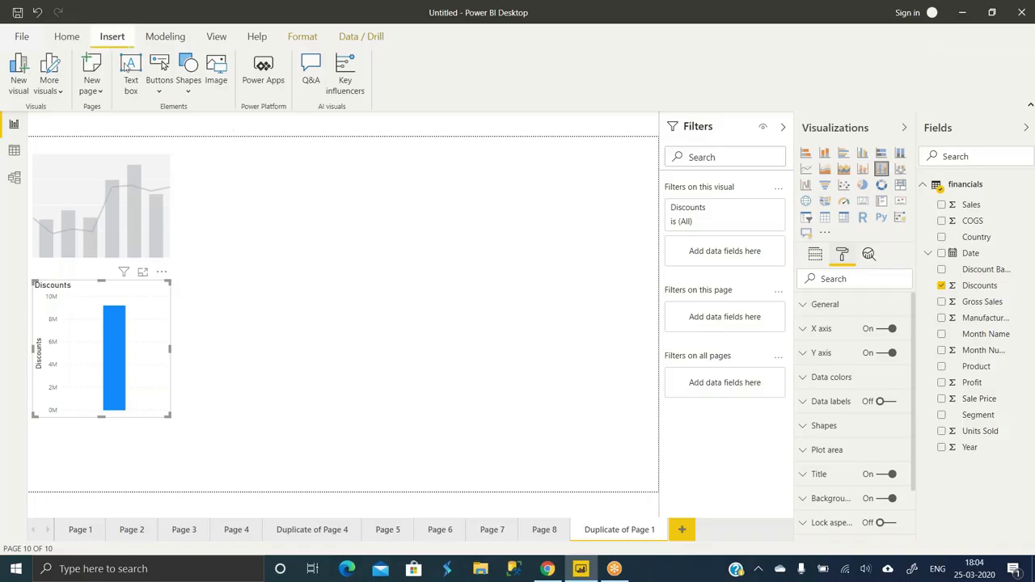
click(160, 84)
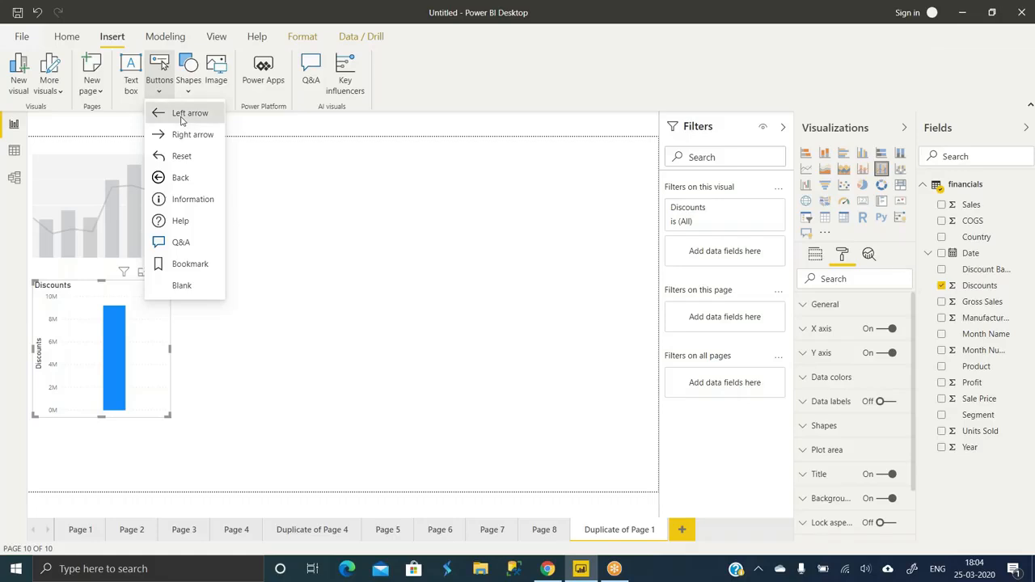
- Insert a Left arrow navigation button at the page's top-left and select it
click(184, 114)
click(362, 188)
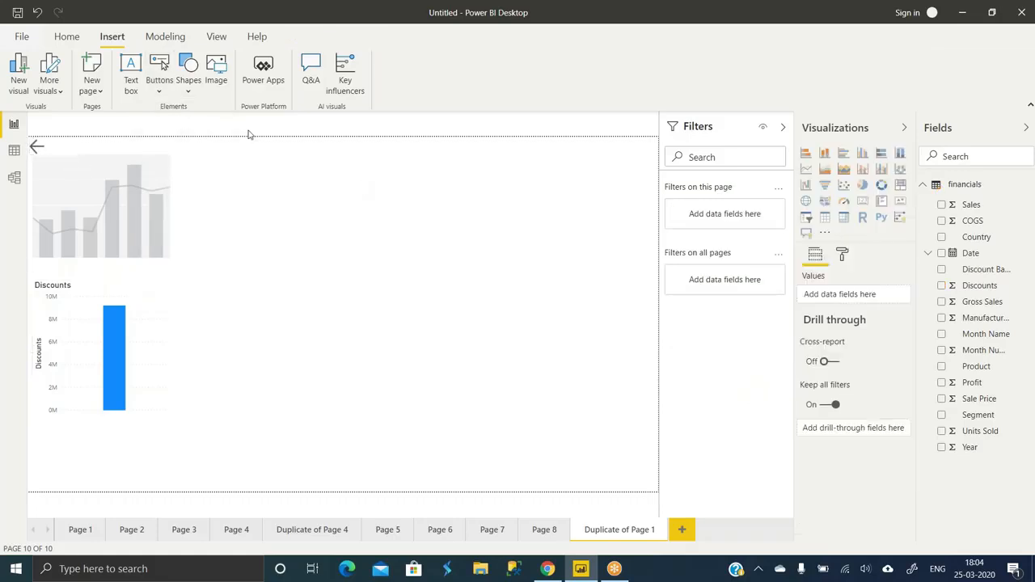
click(172, 94)
click(172, 94)
click(171, 94)
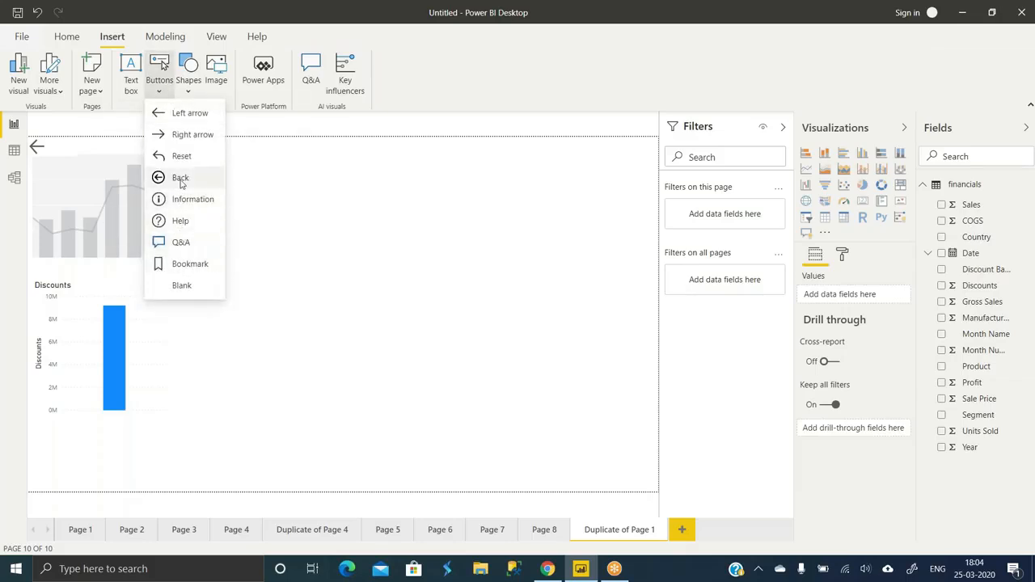
click(172, 312)
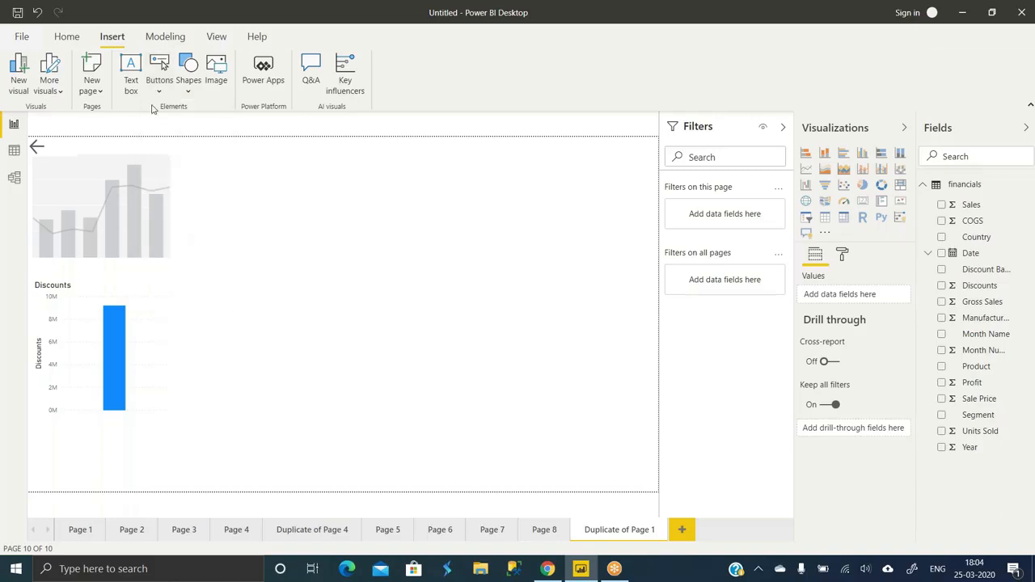
click(37, 147)
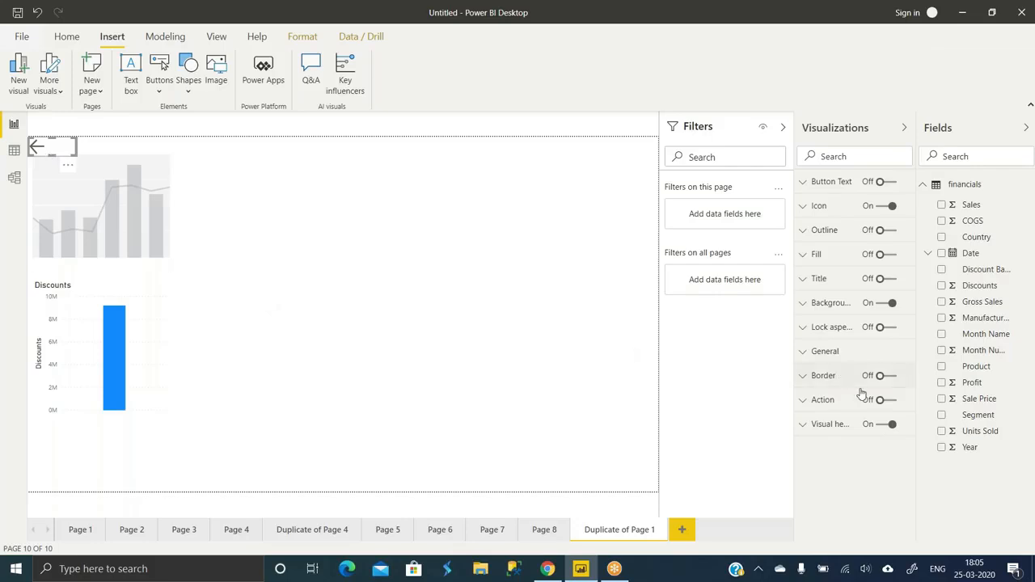
click(187, 87)
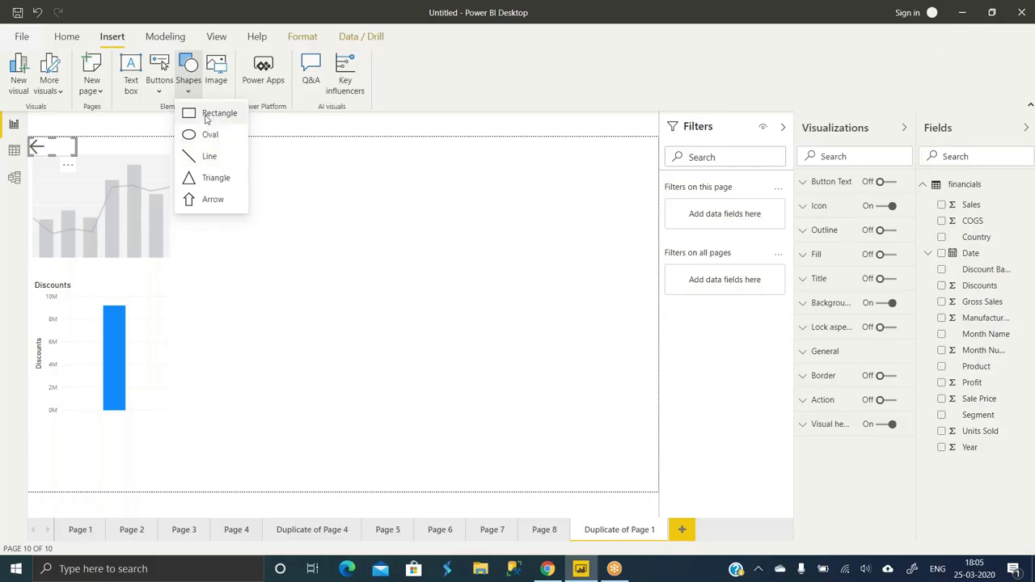
click(347, 190)
click(360, 198)
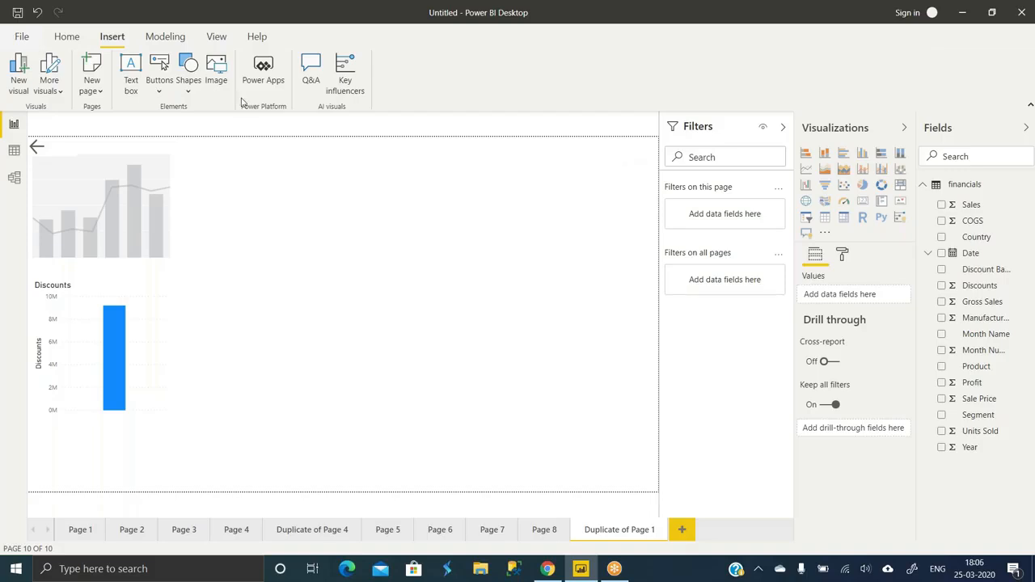
click(212, 70)
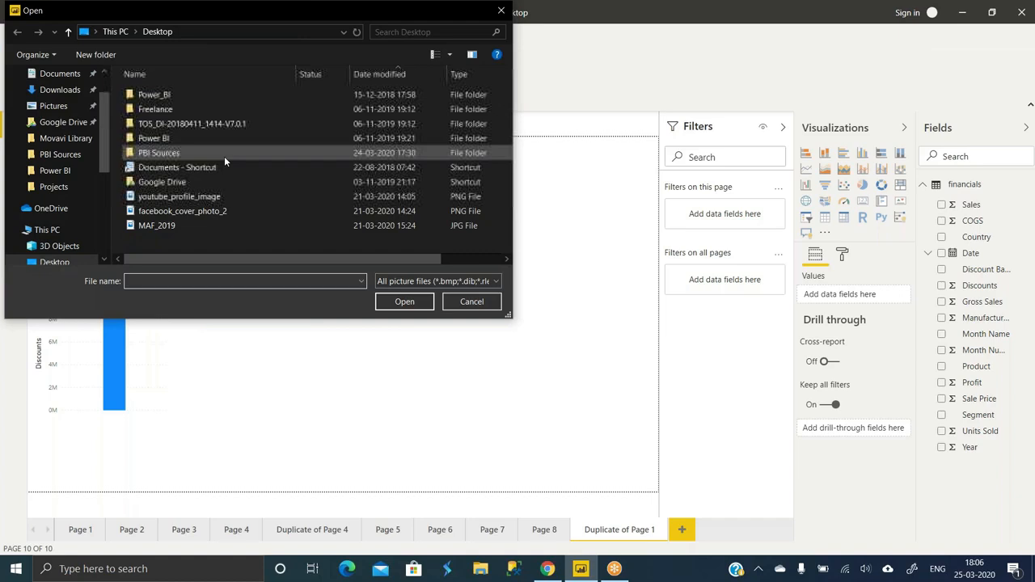
- Insert the youtube_profile_image picture and move it to the page's top-right corner
click(174, 200)
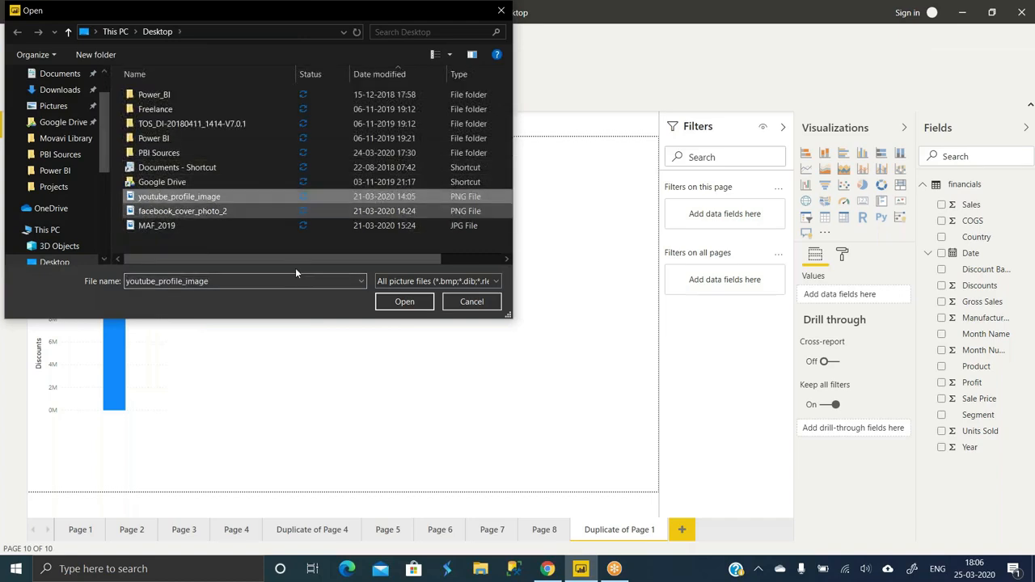
click(401, 302)
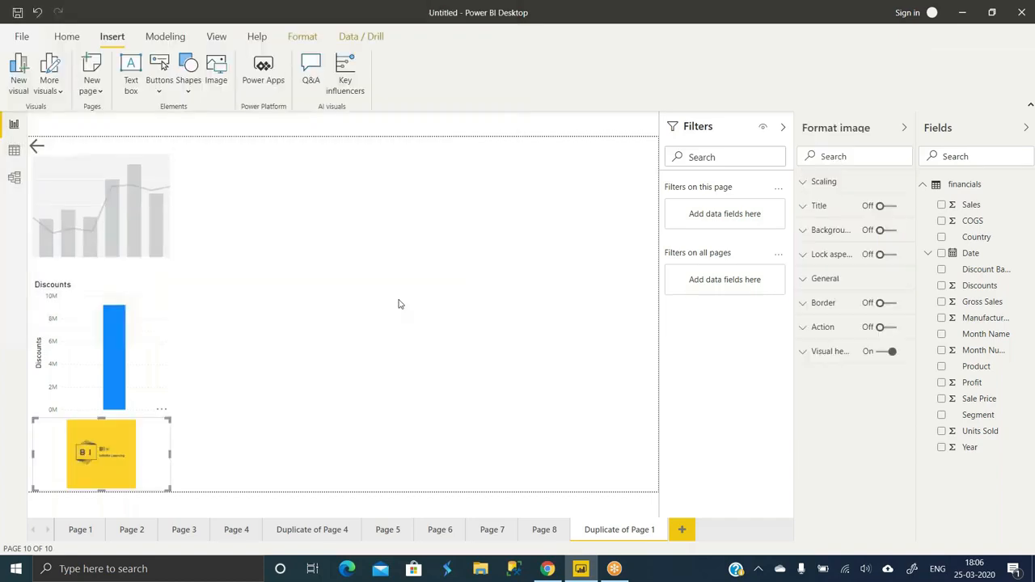
drag(147, 436, 305, 310)
mouse_move(709, 9)
mouse_down()
mouse_move(727, 21)
mouse_move(711, 28)
mouse_up()
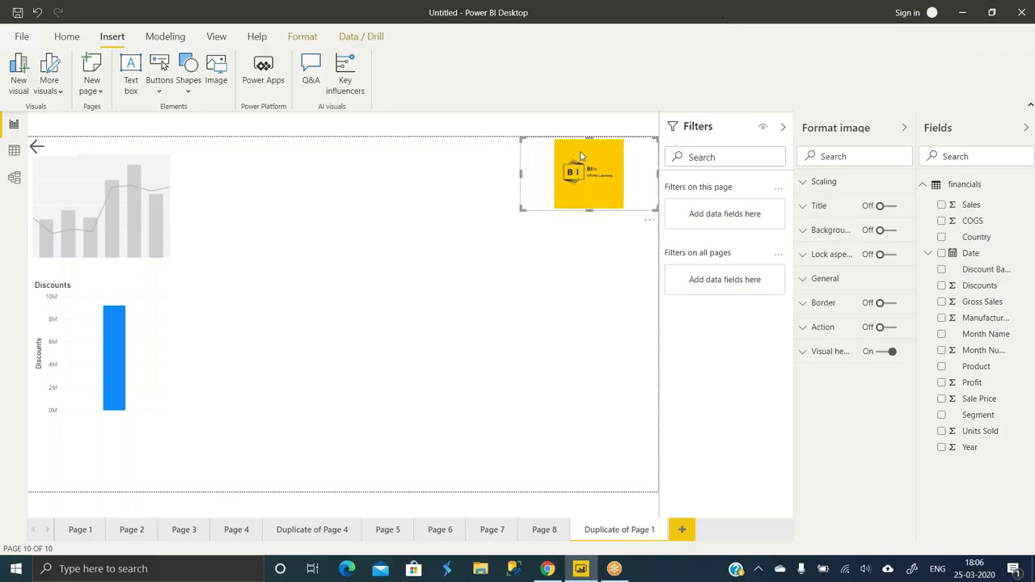
- Set the logo's image scaling to Fill and reduce its height into a short banner
click(841, 183)
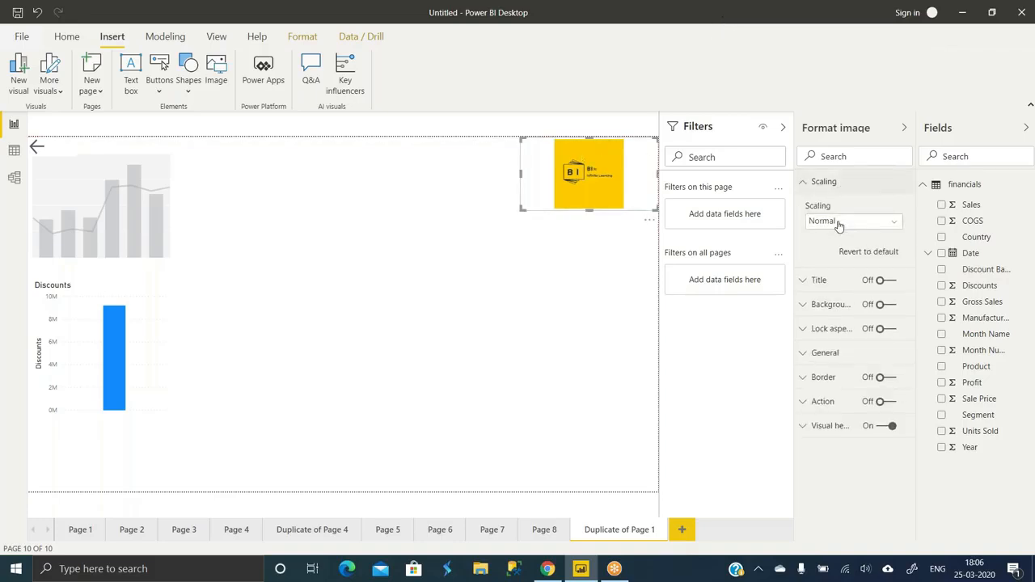
click(841, 223)
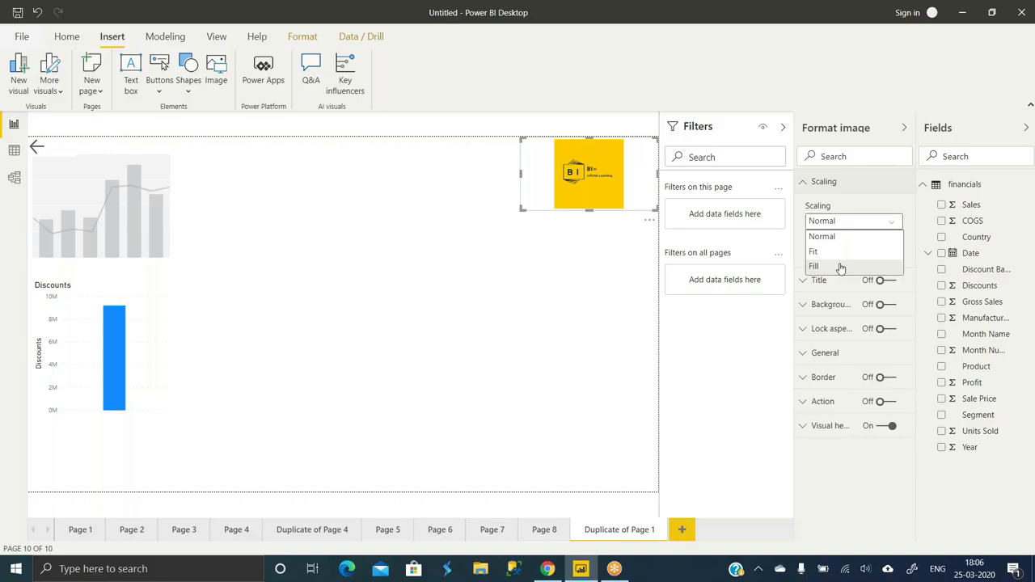
click(840, 268)
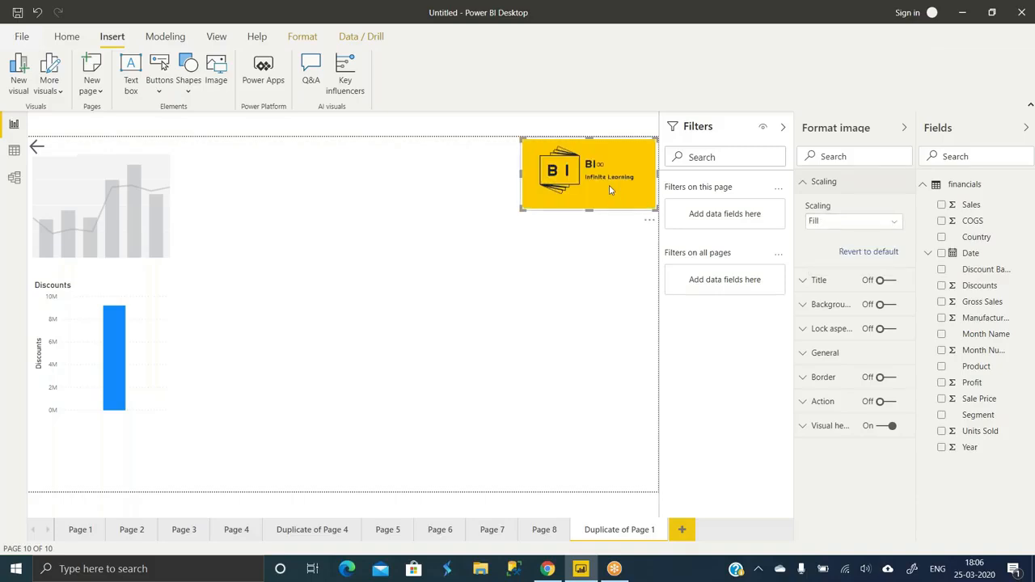
drag(588, 208, 587, 181)
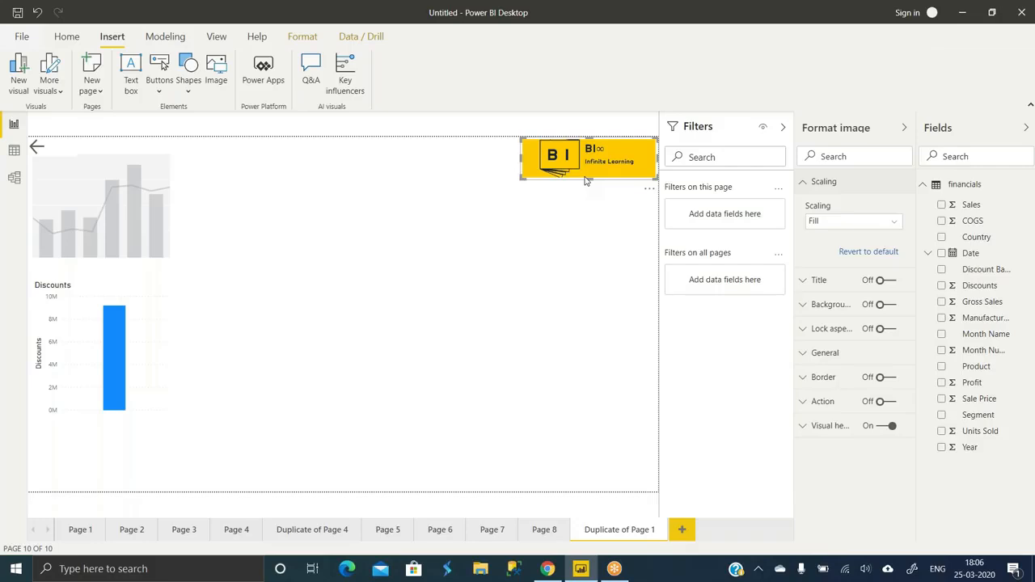
click(588, 211)
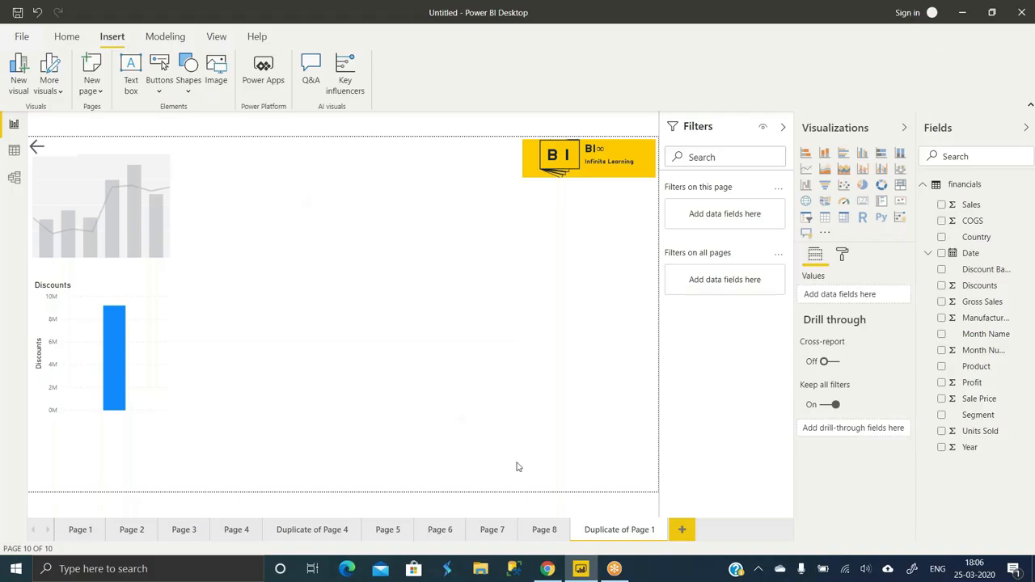
click(547, 569)
click(72, 12)
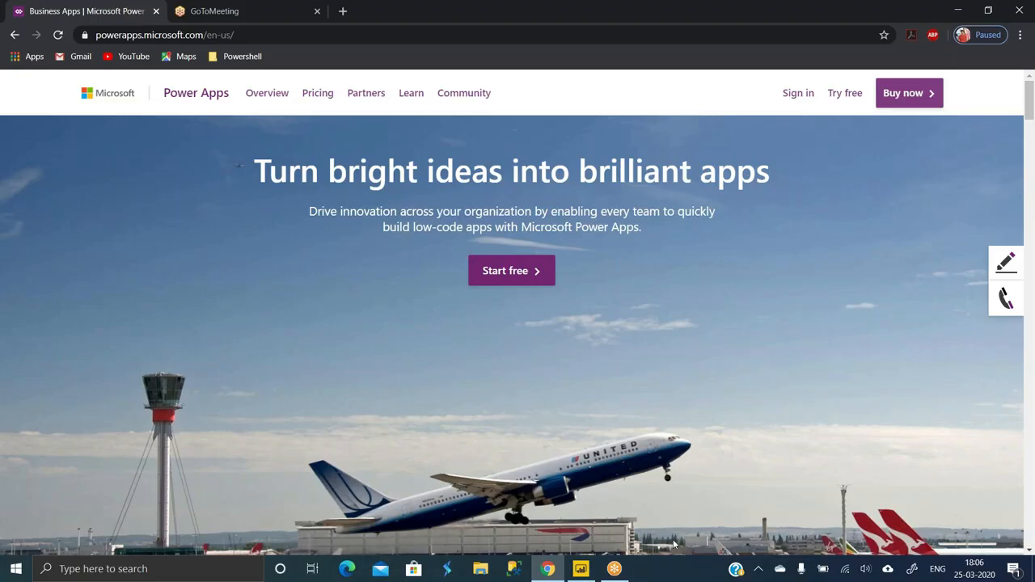
click(584, 571)
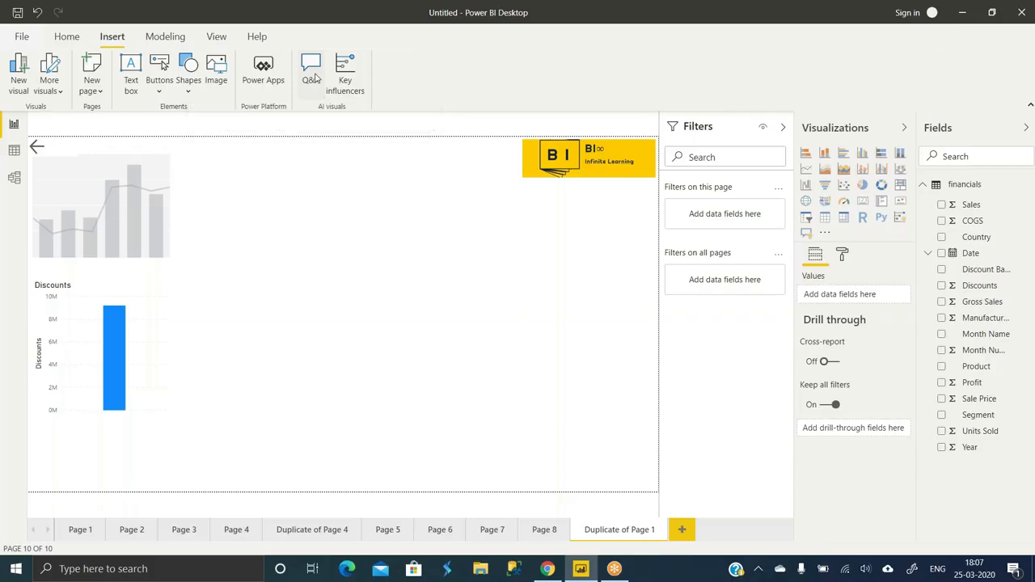
- Place a Q&A visual at the page centre asking 'top 10 sales by country'
click(311, 73)
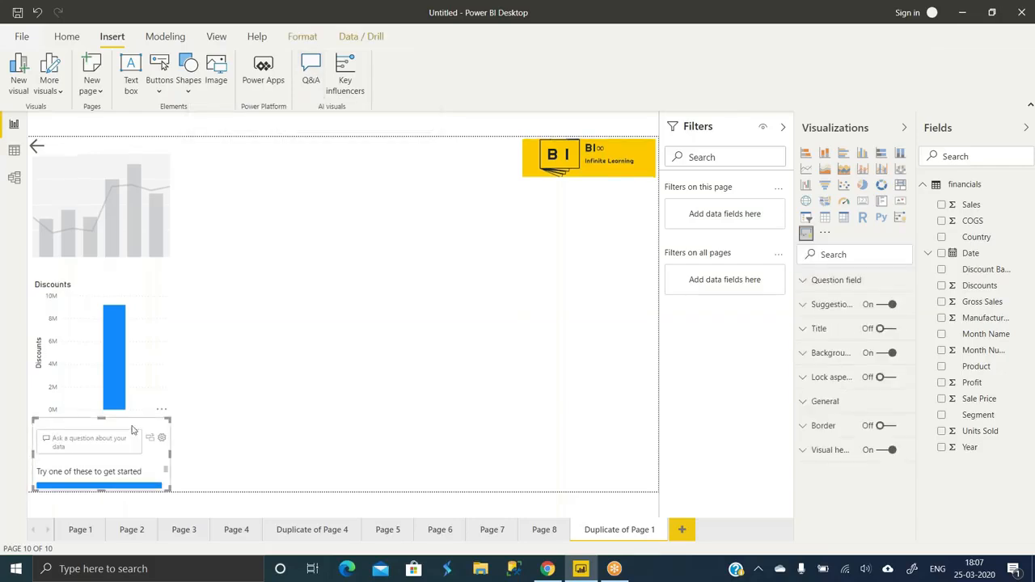
drag(134, 431, 357, 240)
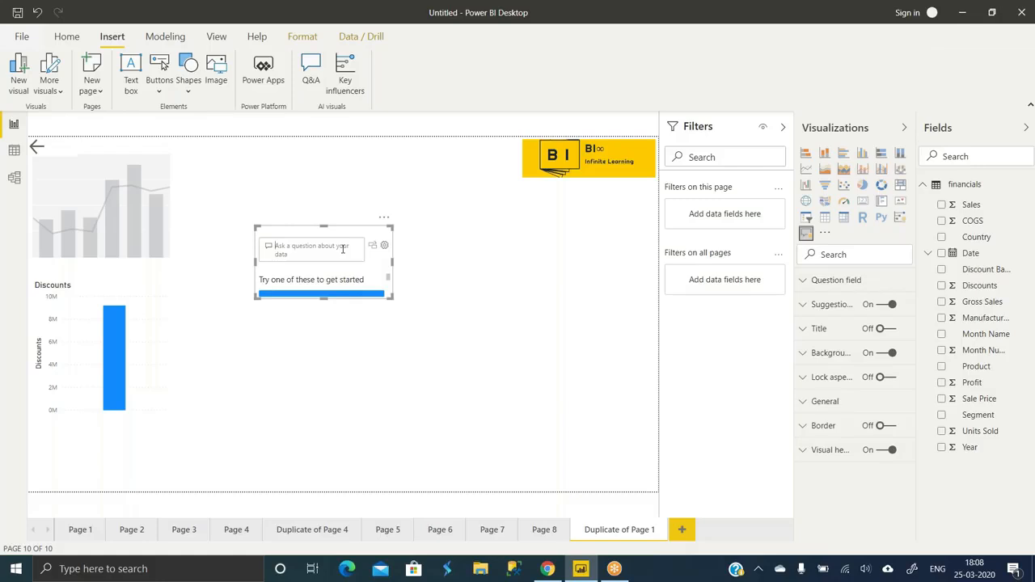
text(top 10)
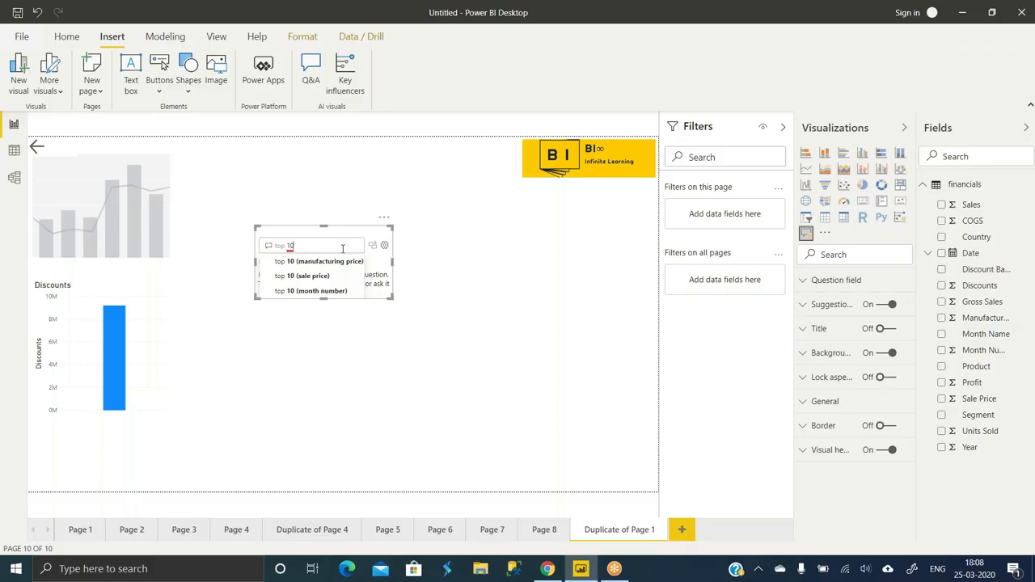
text(sales)
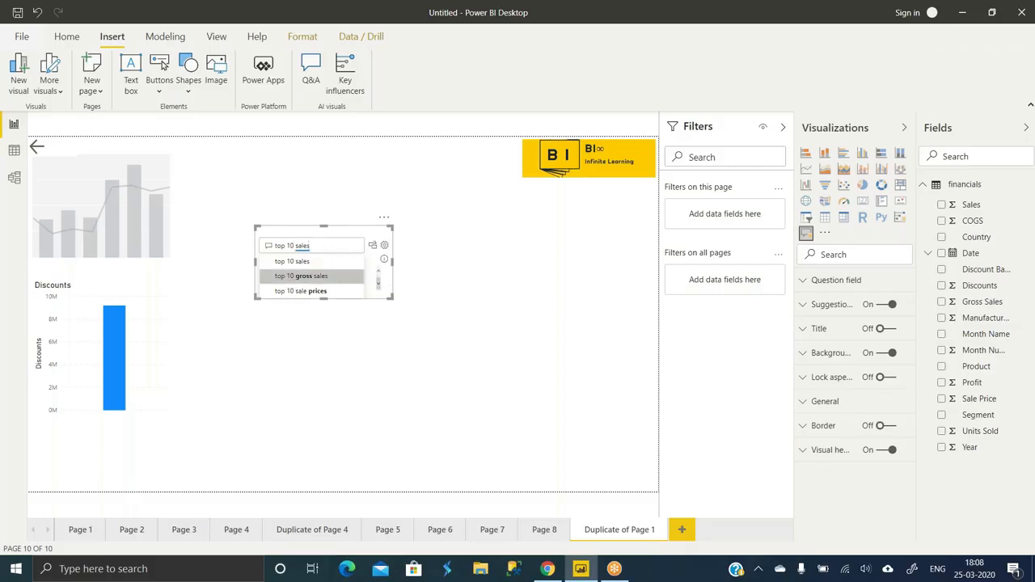
text( by)
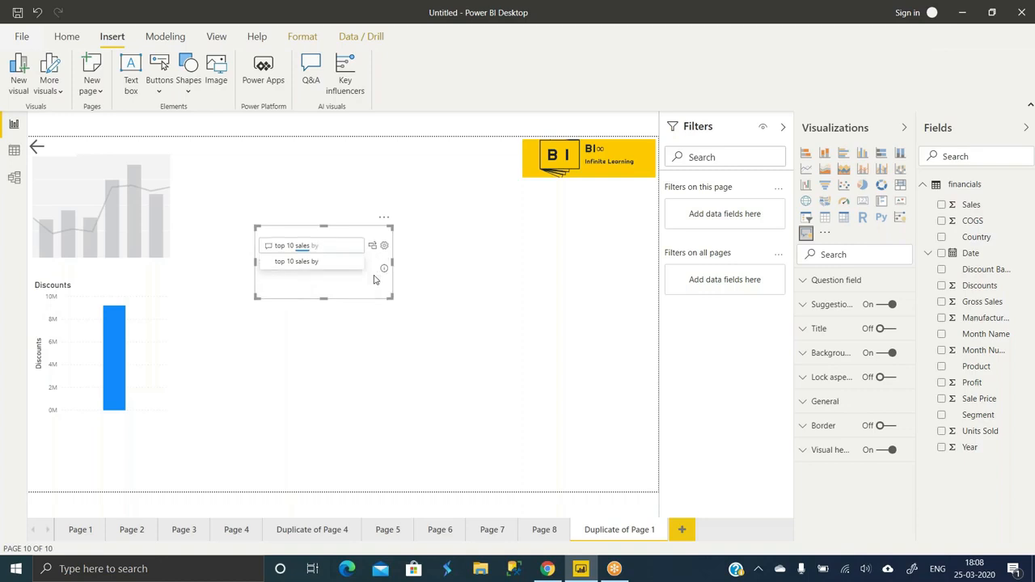
text( country)
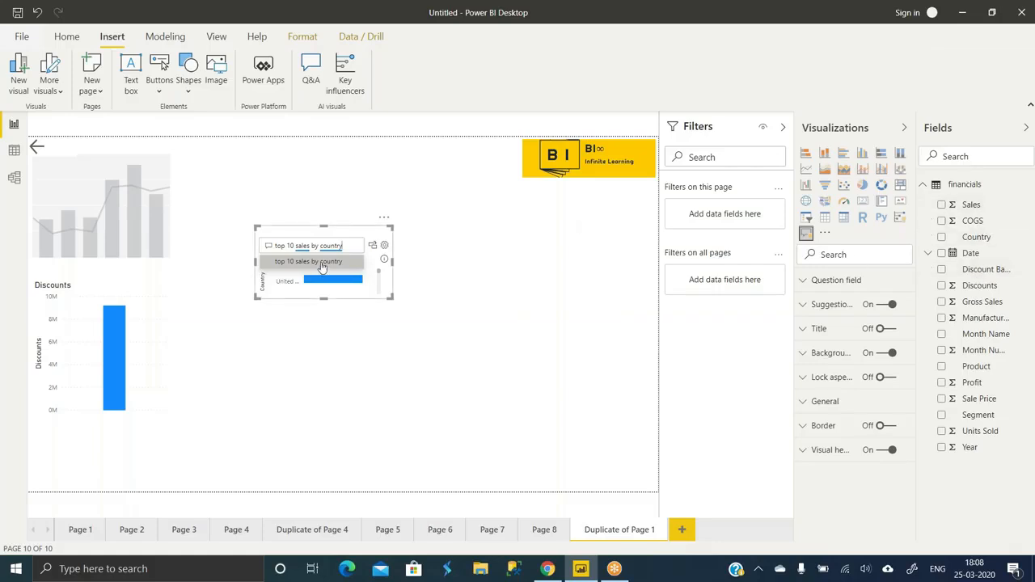
click(322, 265)
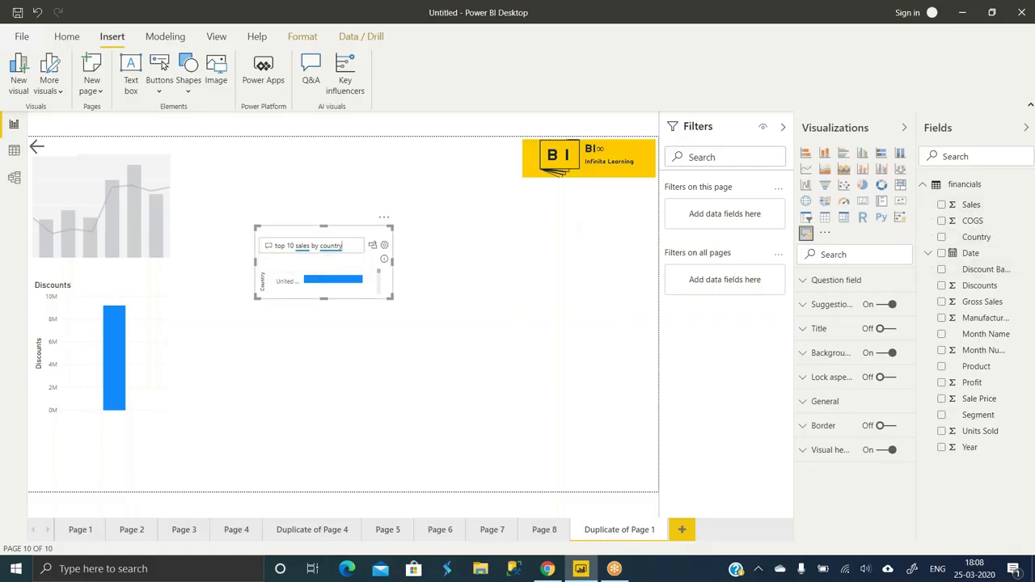
- Enlarge the top-10 sales by country Q&A answer, convert it to a standard bar chart, and move it up-left
drag(393, 297, 503, 404)
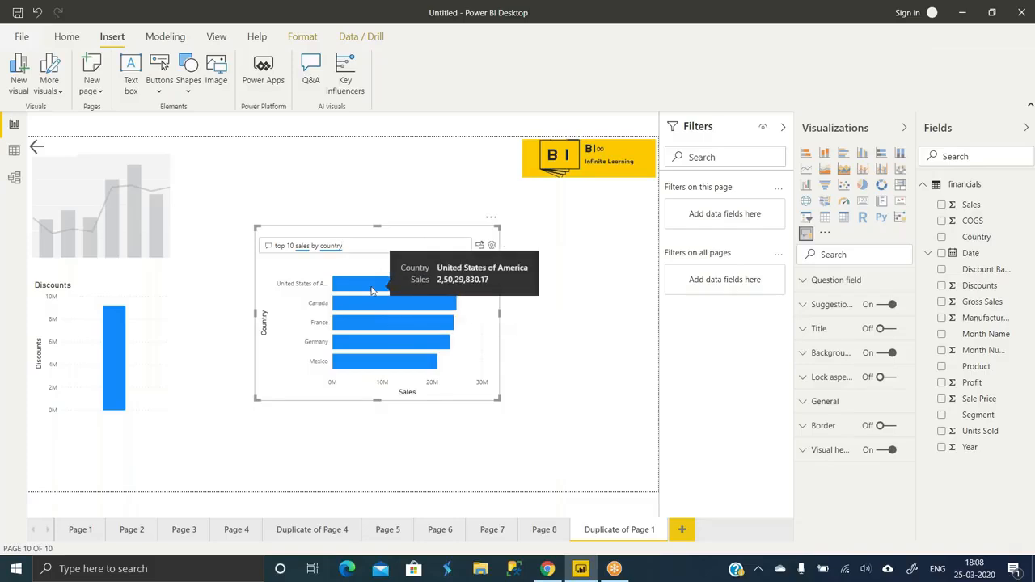
click(480, 246)
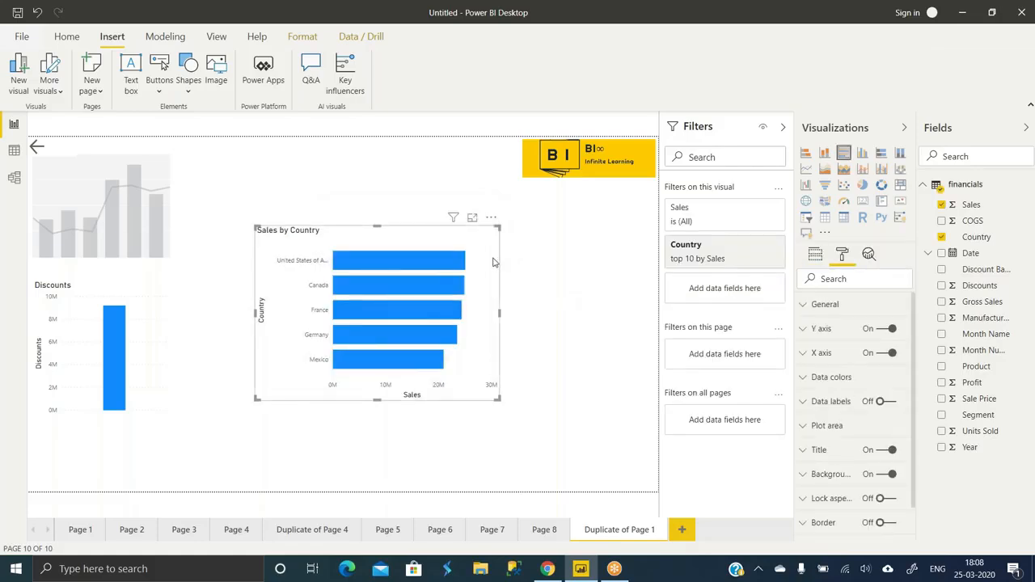
drag(494, 261, 473, 196)
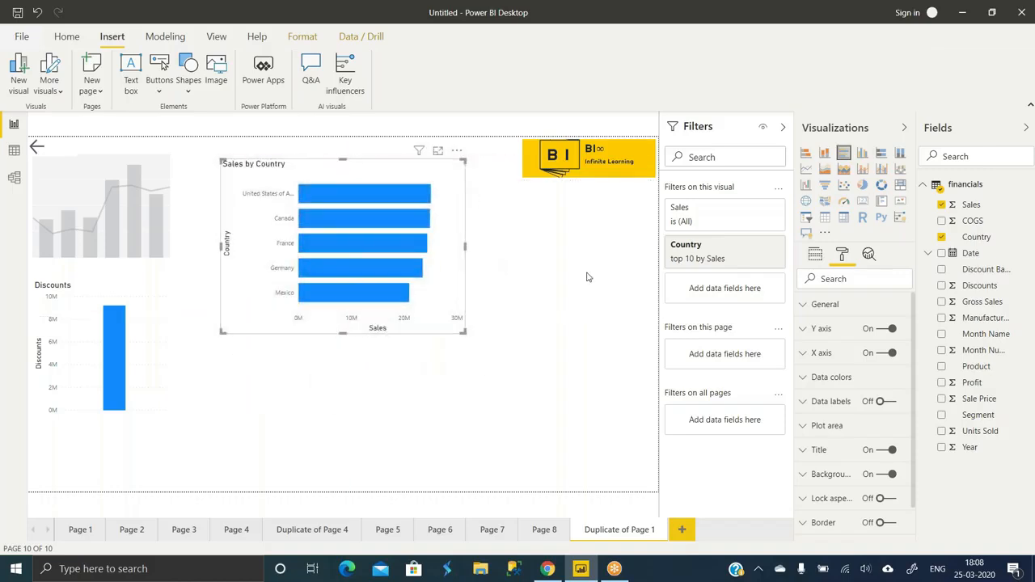
click(647, 269)
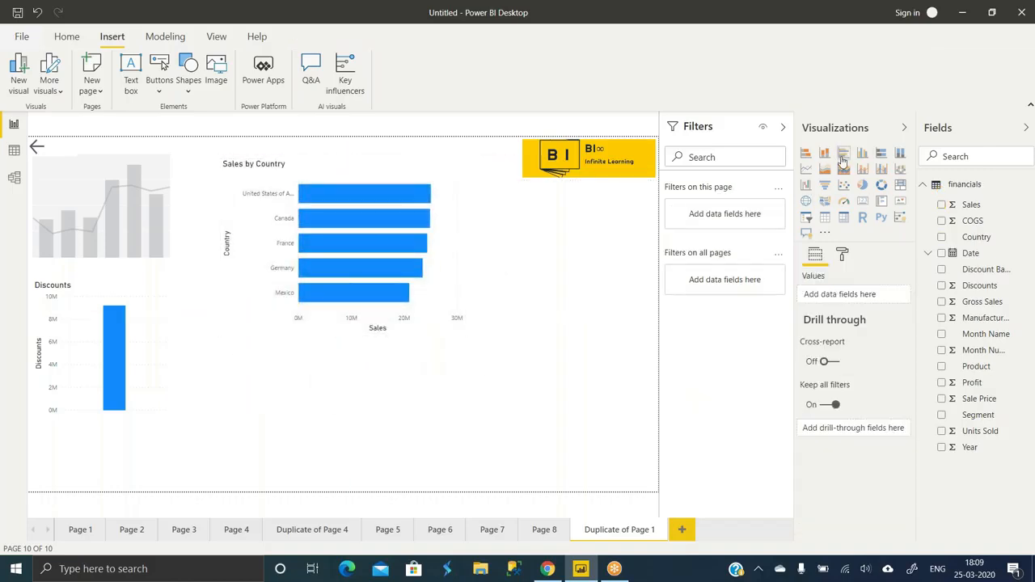
- Add a lower-right clustered bar chart with Country on Axis and Sales as Value, plus an empty Q&A visual
click(843, 152)
drag(564, 306, 534, 406)
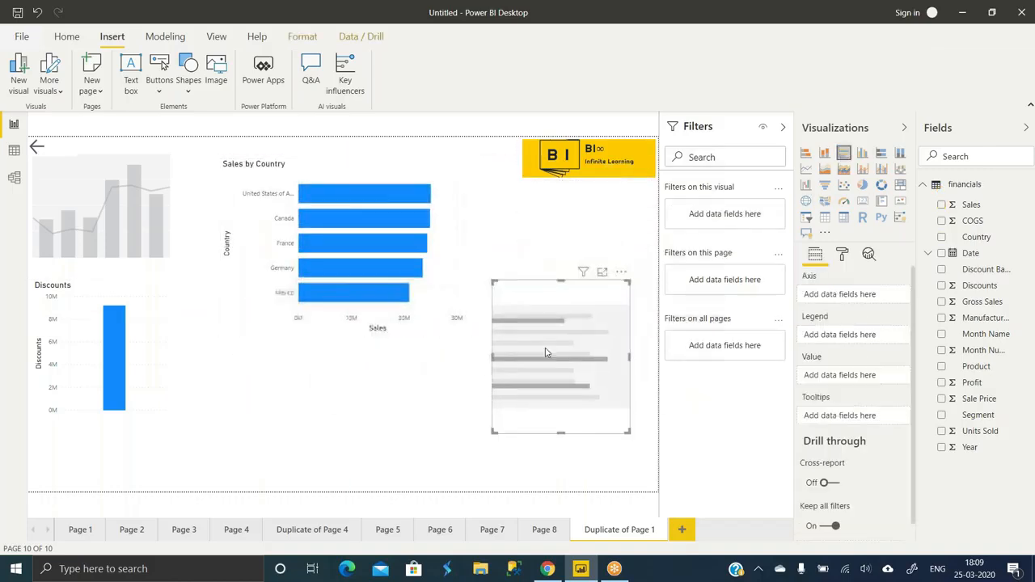
drag(991, 240, 873, 296)
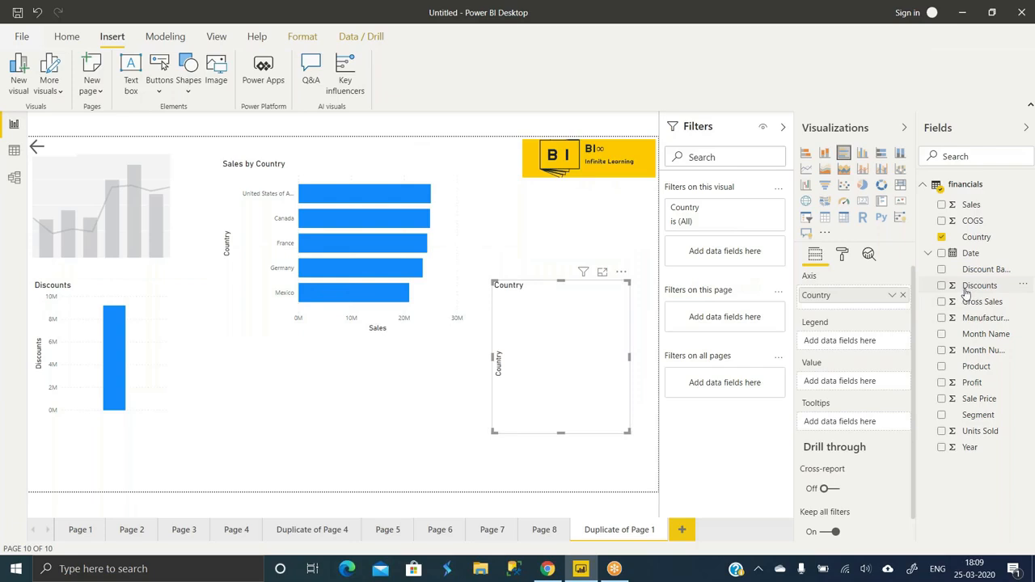
drag(976, 208, 837, 386)
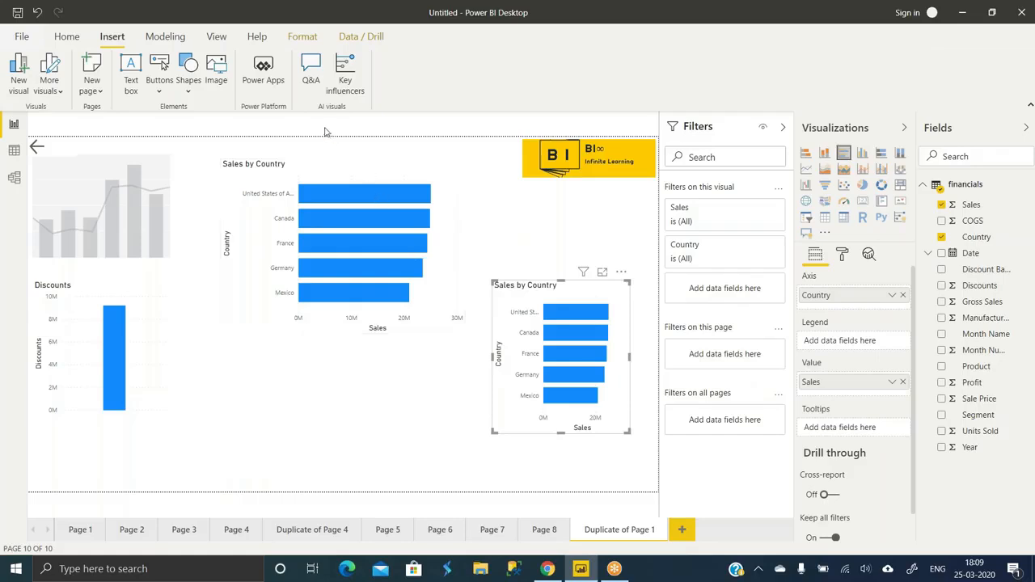
click(315, 86)
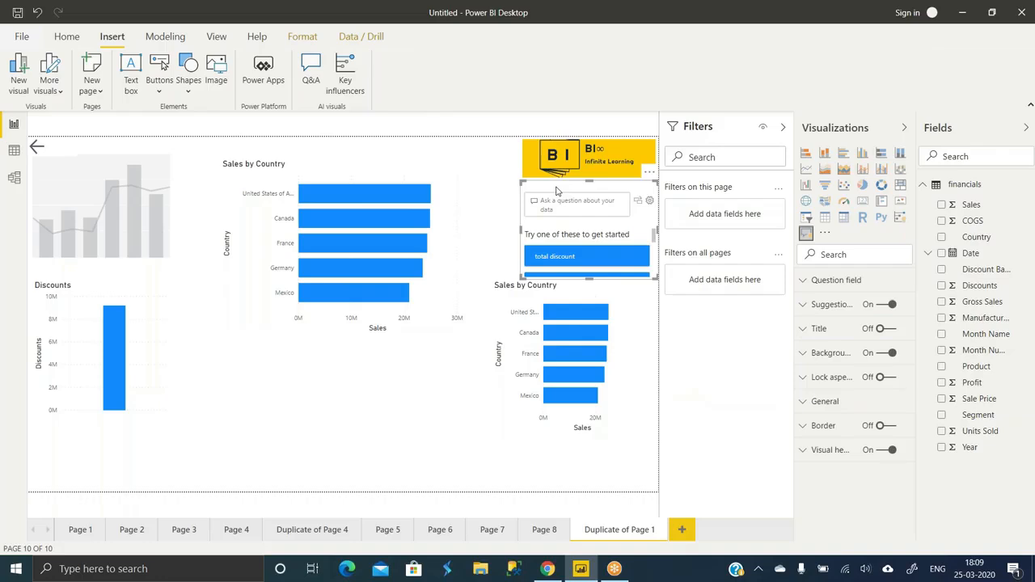
- Move the Q&A visual to the lower middle, enlarge it, and expand all its suggested questions
drag(550, 191, 237, 358)
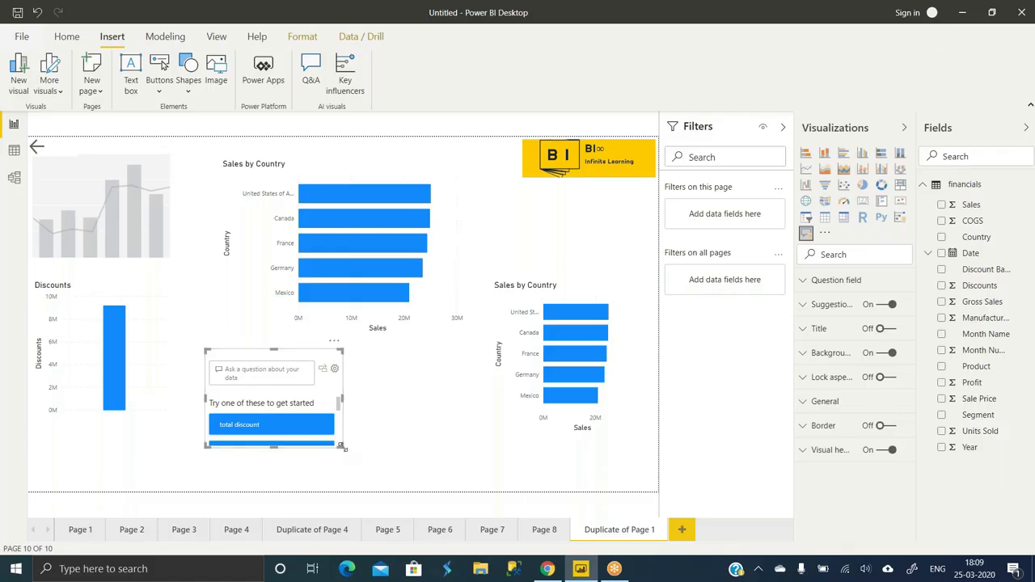
drag(343, 447, 420, 490)
click(423, 504)
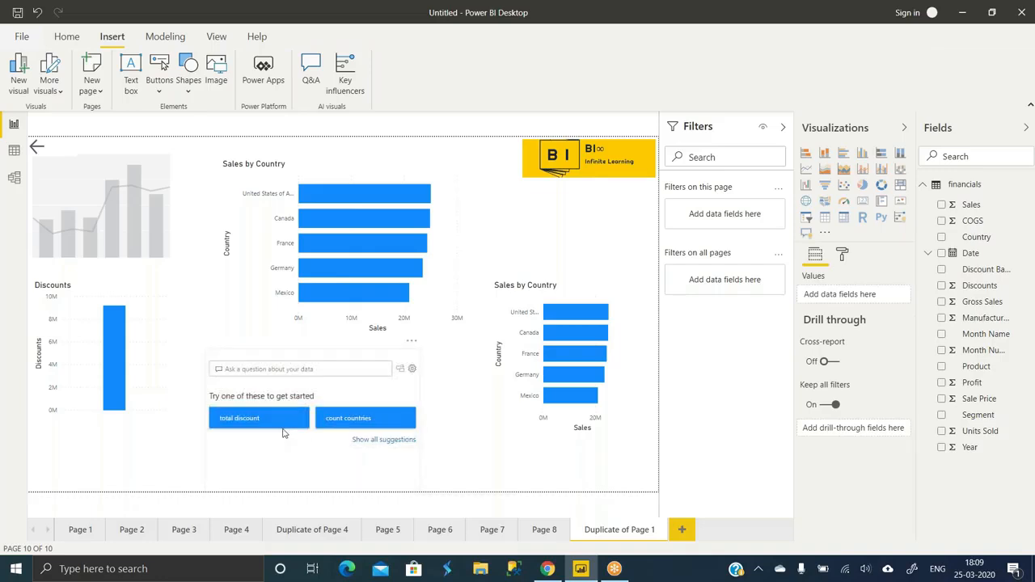
click(365, 443)
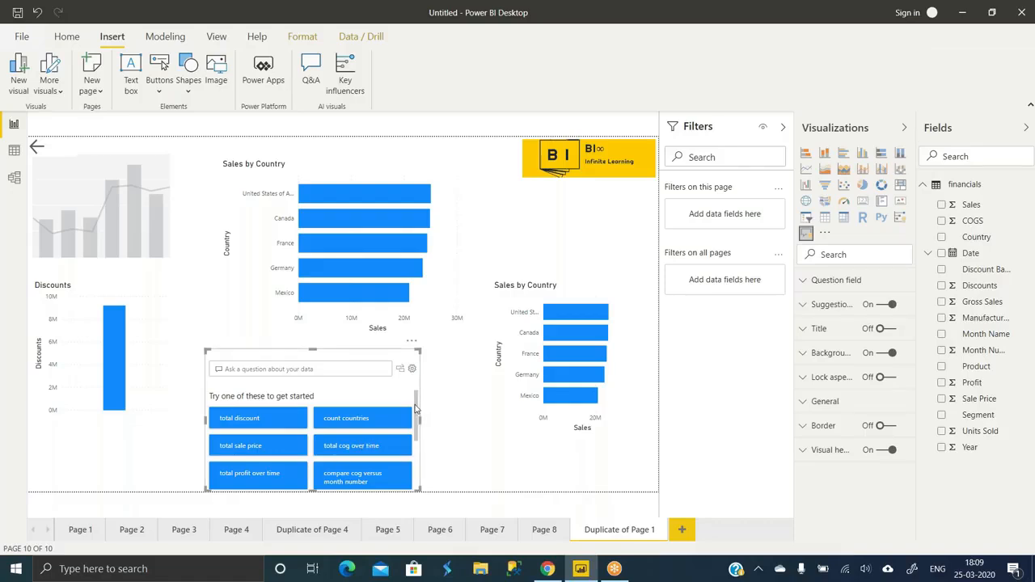
mouse_move(416, 409)
mouse_down()
mouse_move(416, 464)
mouse_move(419, 395)
mouse_up()
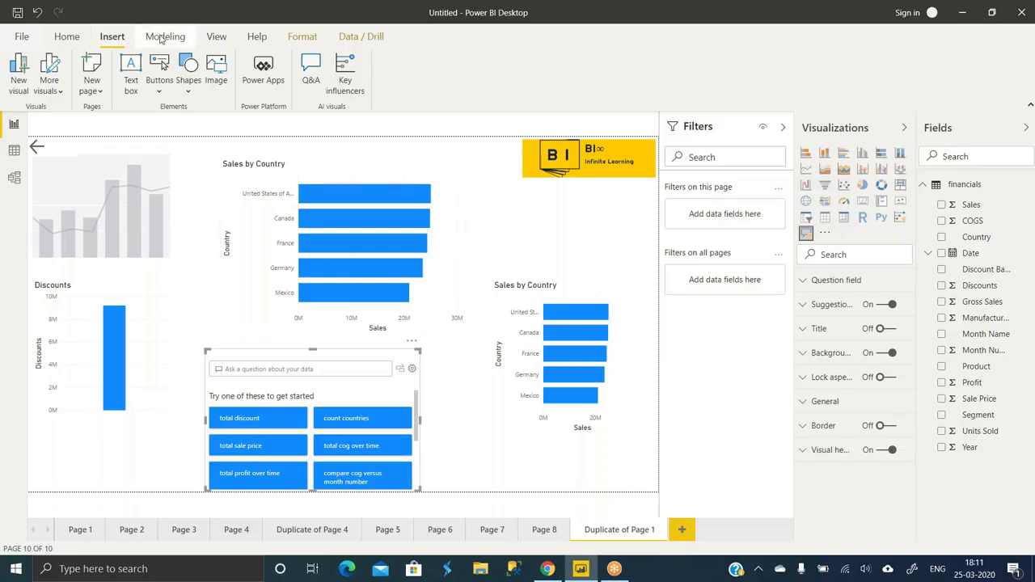
click(162, 37)
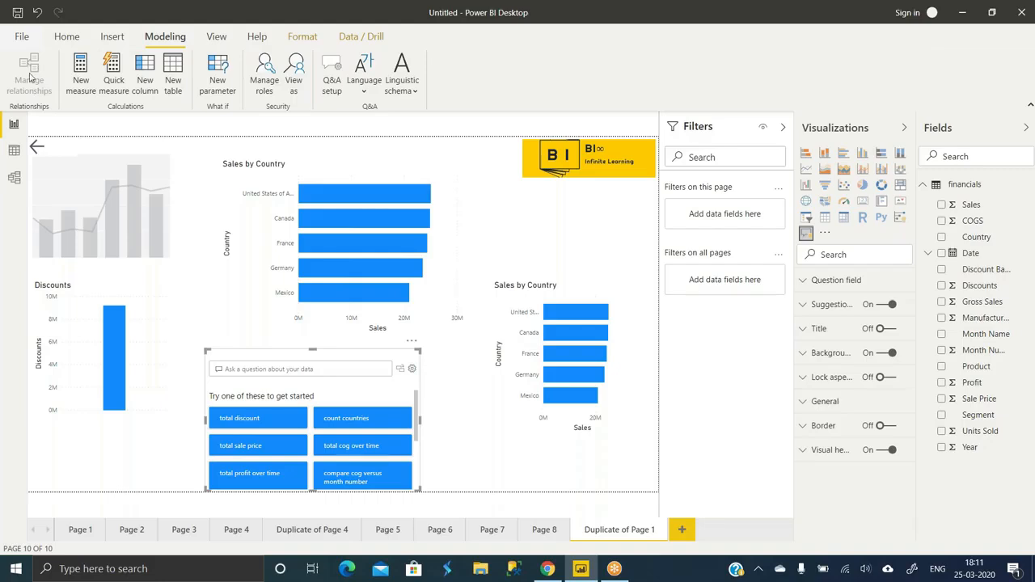
- Glance at the financials table in model view, then return to the report canvas
click(14, 179)
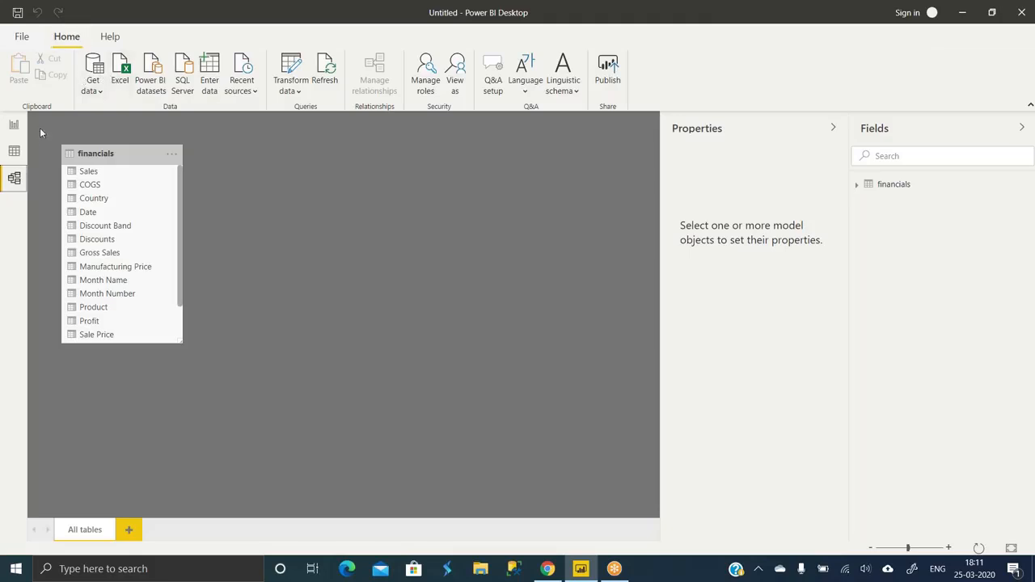
click(14, 126)
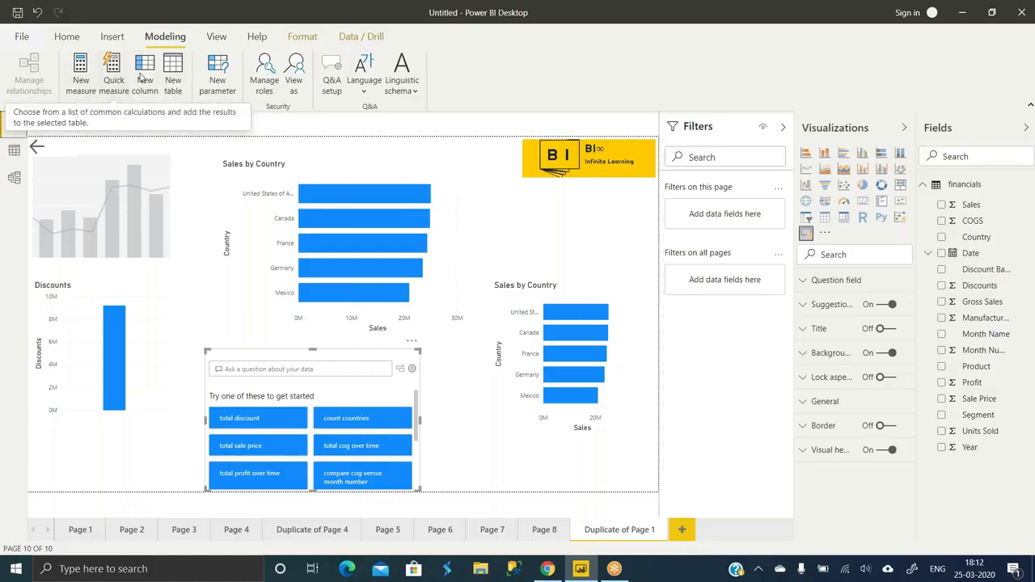
click(58, 40)
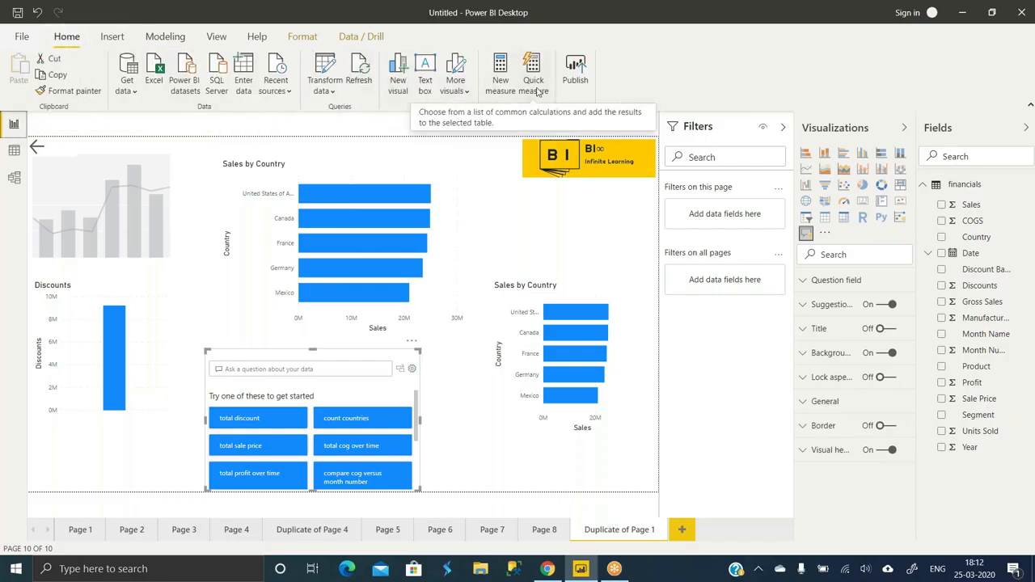
click(161, 39)
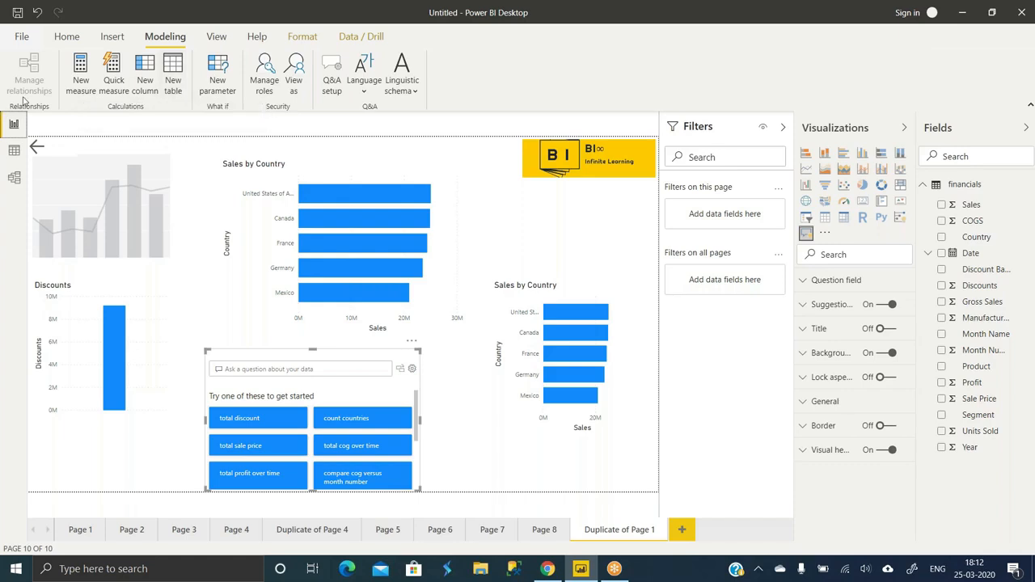
click(119, 91)
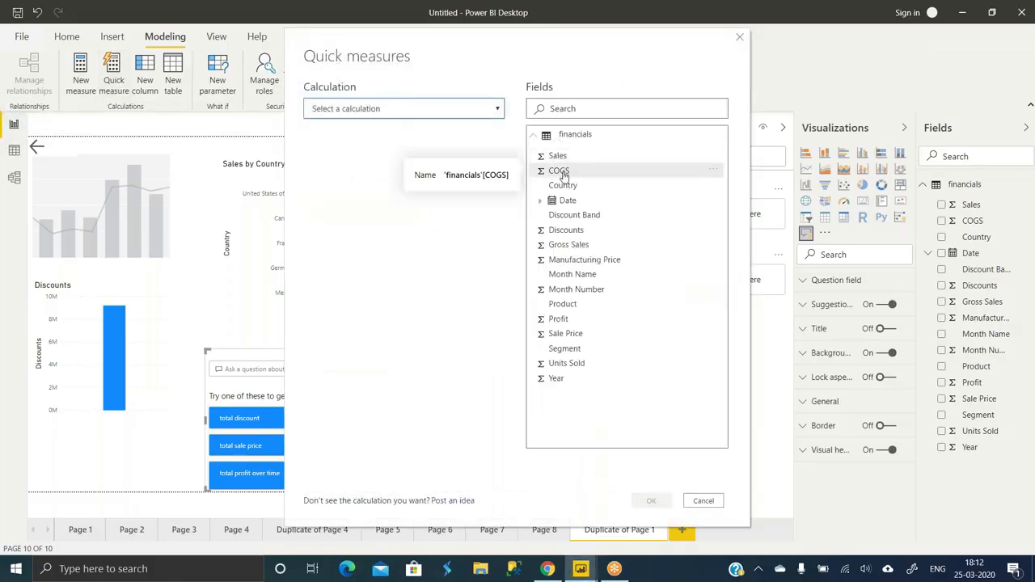
click(471, 110)
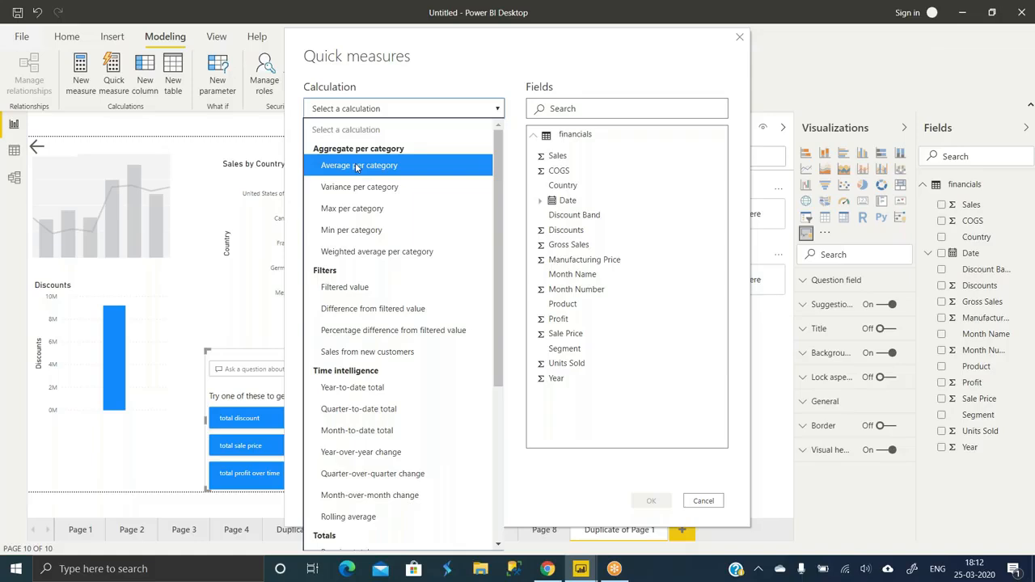
click(738, 38)
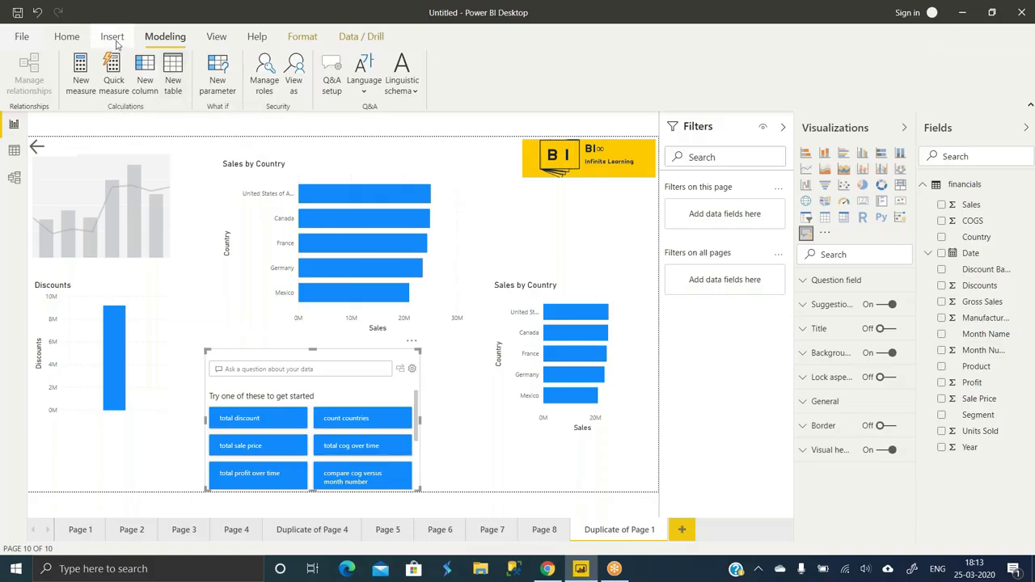
click(80, 45)
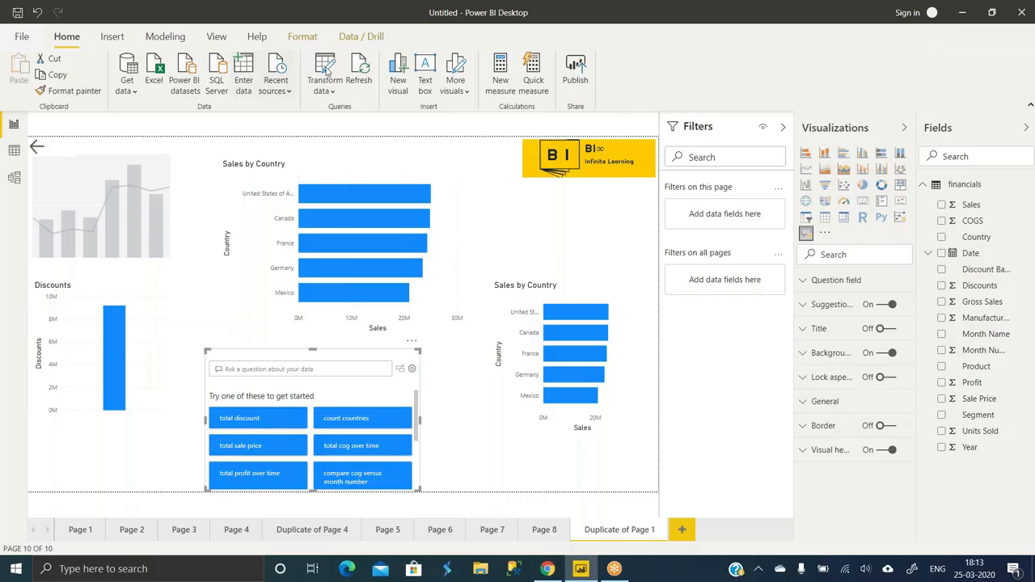
click(253, 81)
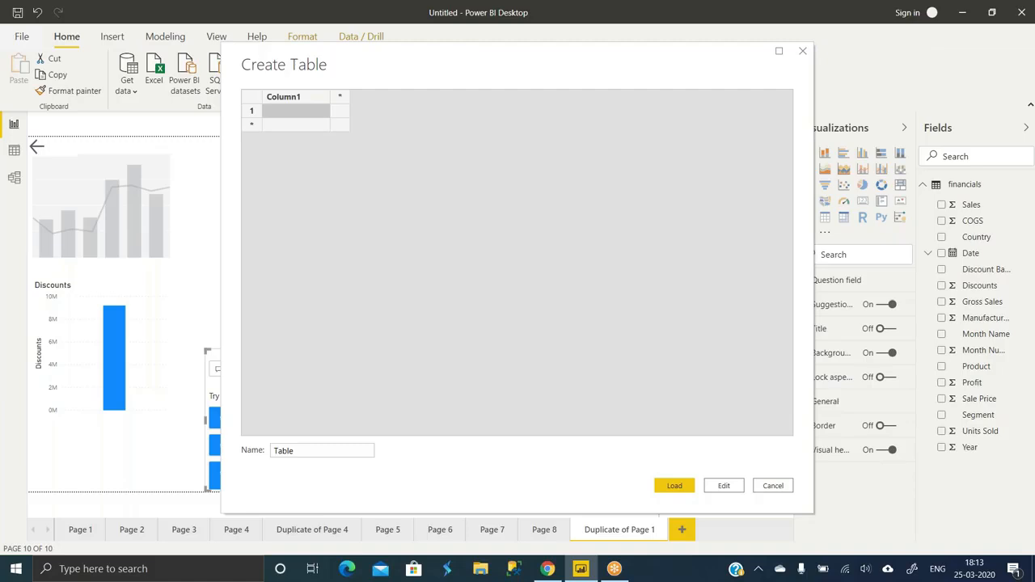
click(771, 490)
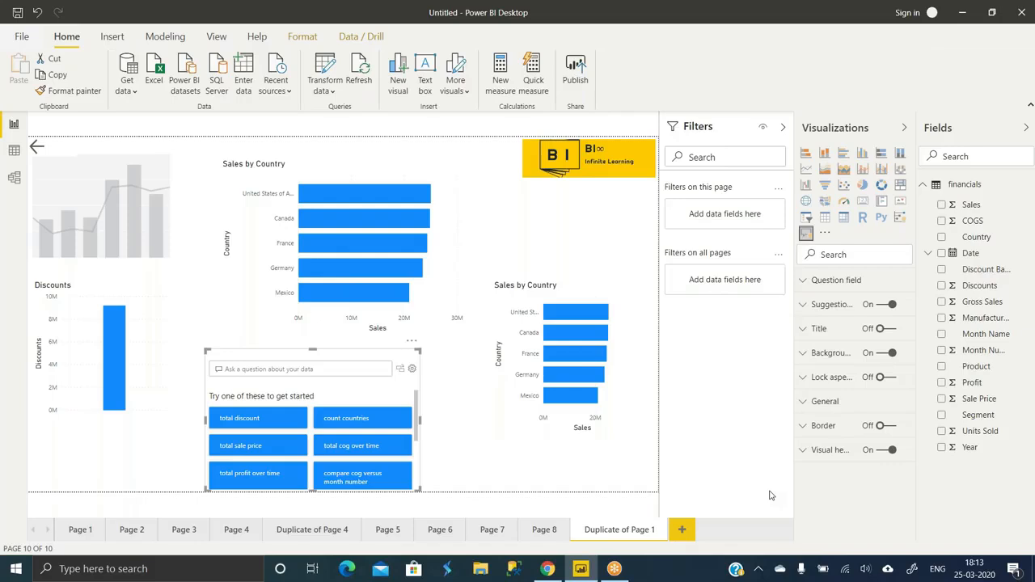
click(163, 35)
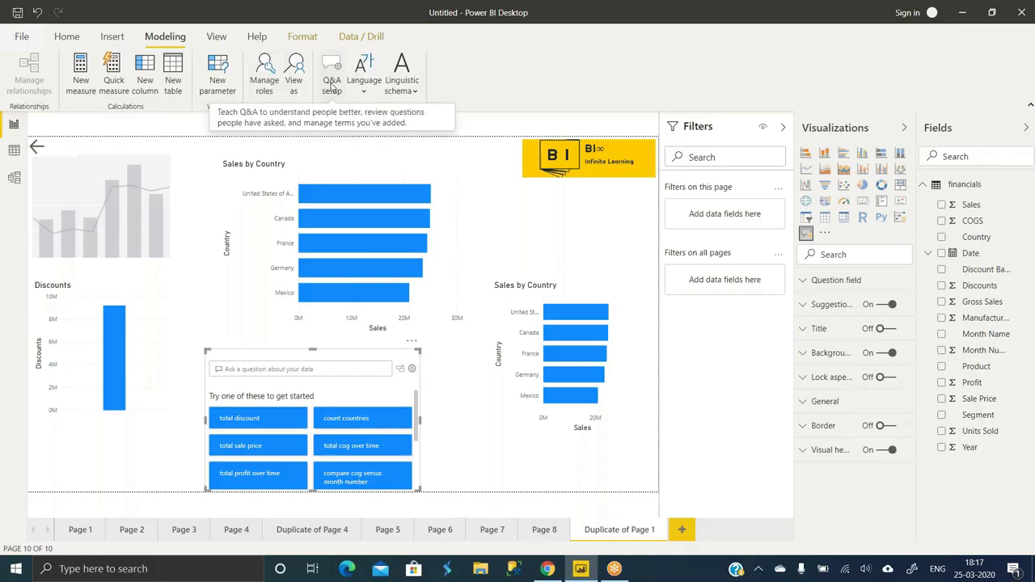
click(66, 36)
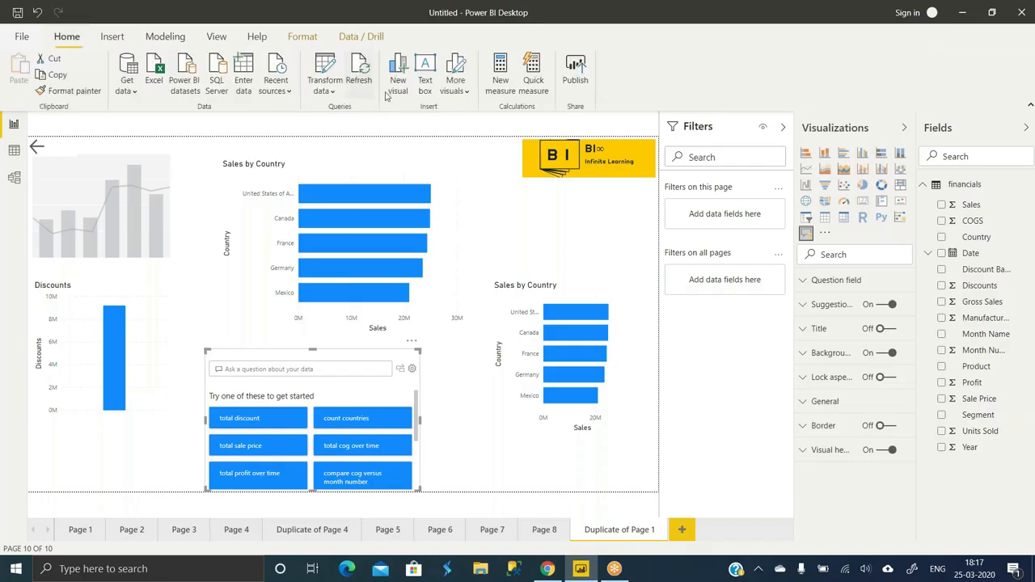
click(116, 41)
click(166, 38)
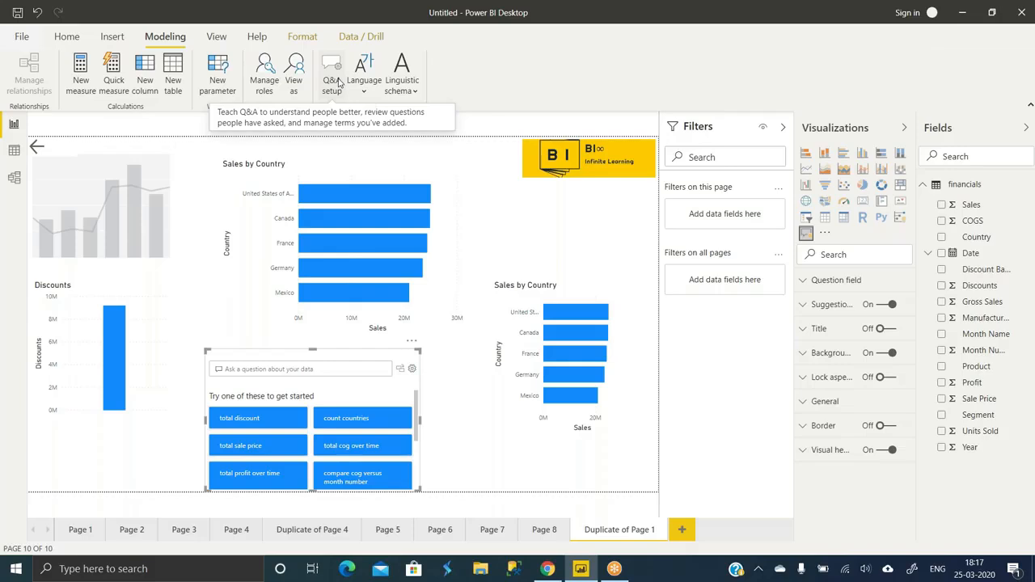
click(339, 83)
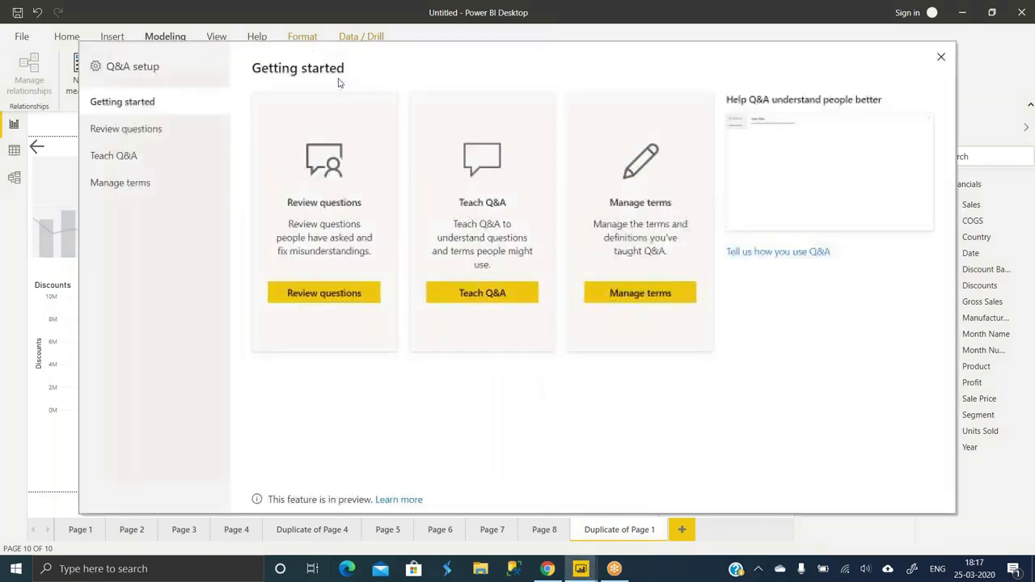
- On the Review questions page, sign in with the Power BI account e-mail and password
click(129, 132)
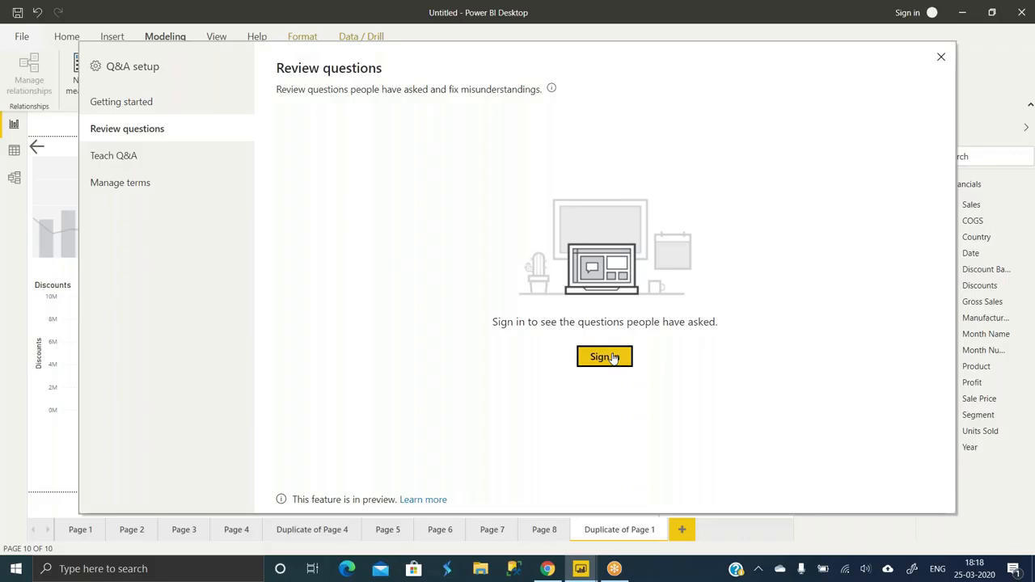
click(614, 358)
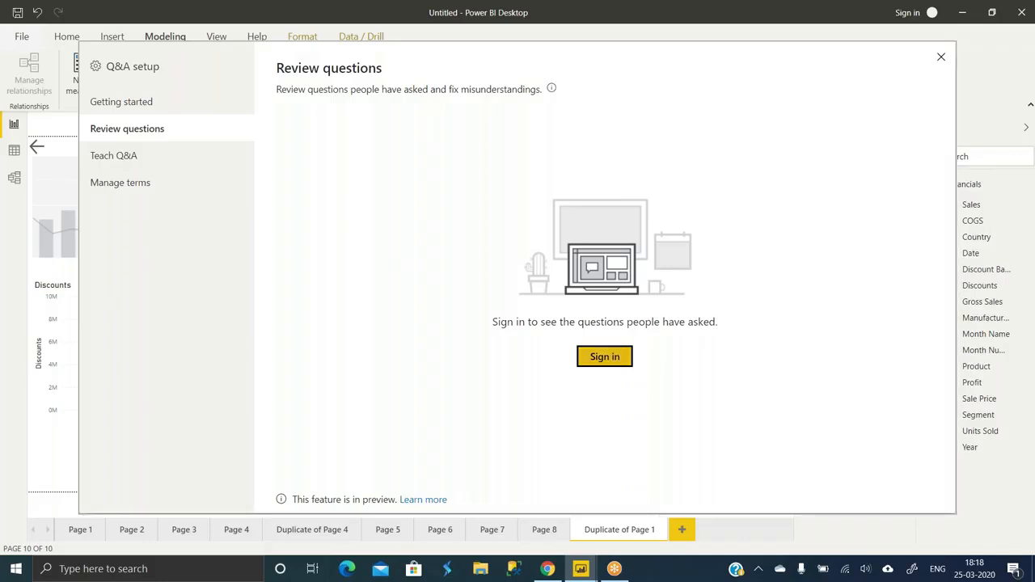
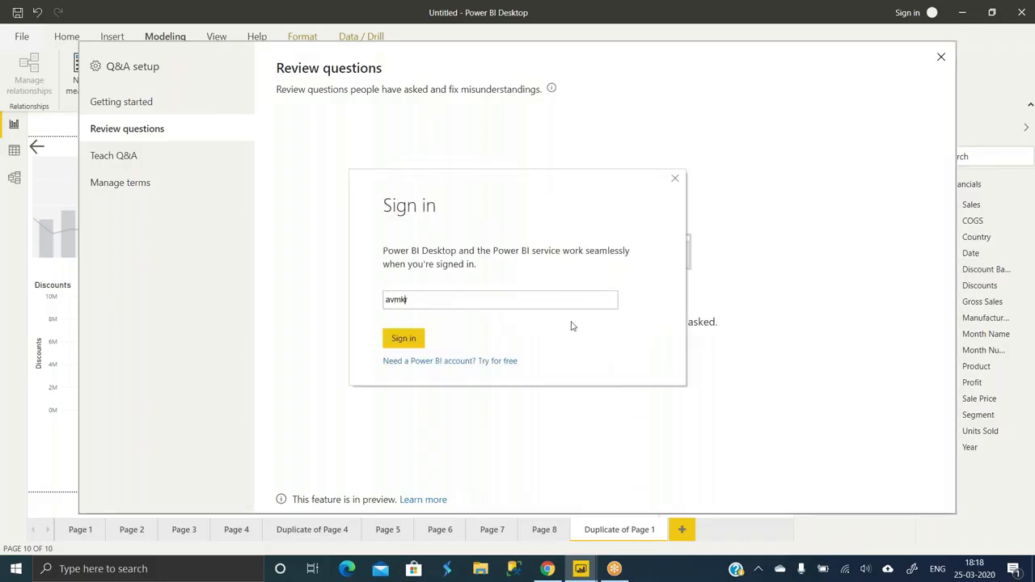
click(416, 340)
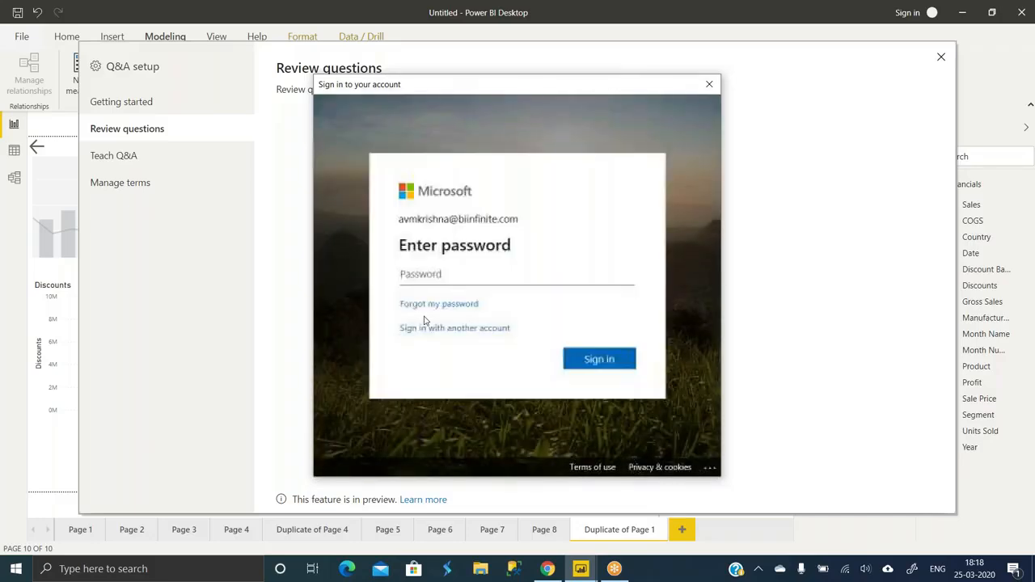
text(************)
click(609, 366)
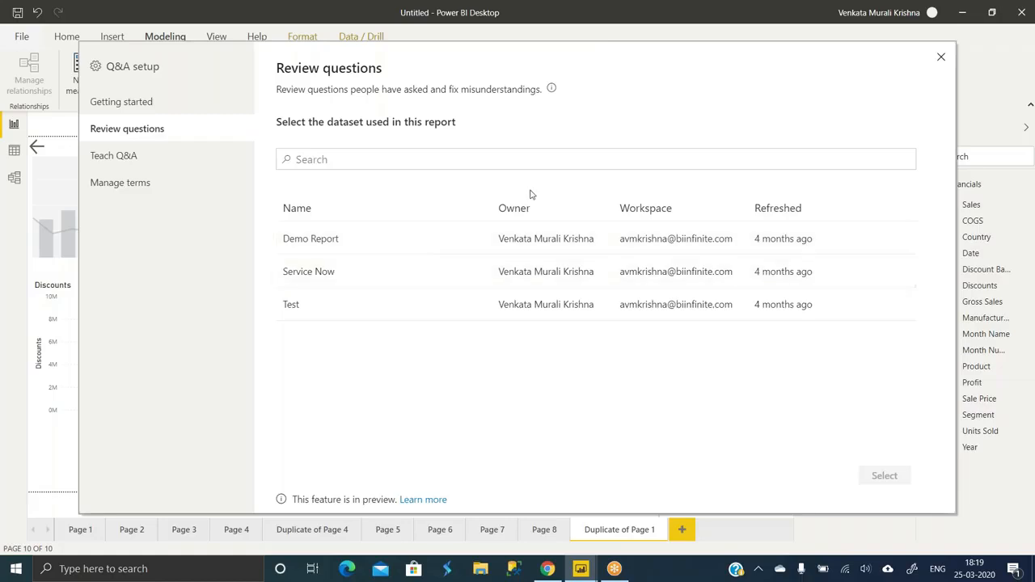
- In Teach Q&A, enter the question 'Profit by category' and select the unrecognized word category
click(120, 162)
click(434, 144)
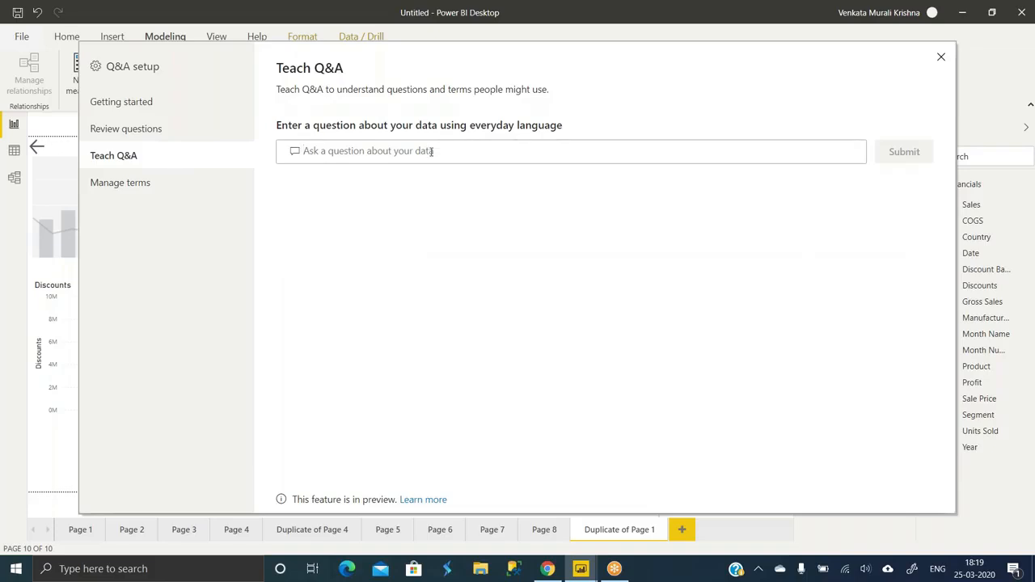
text(Profit by)
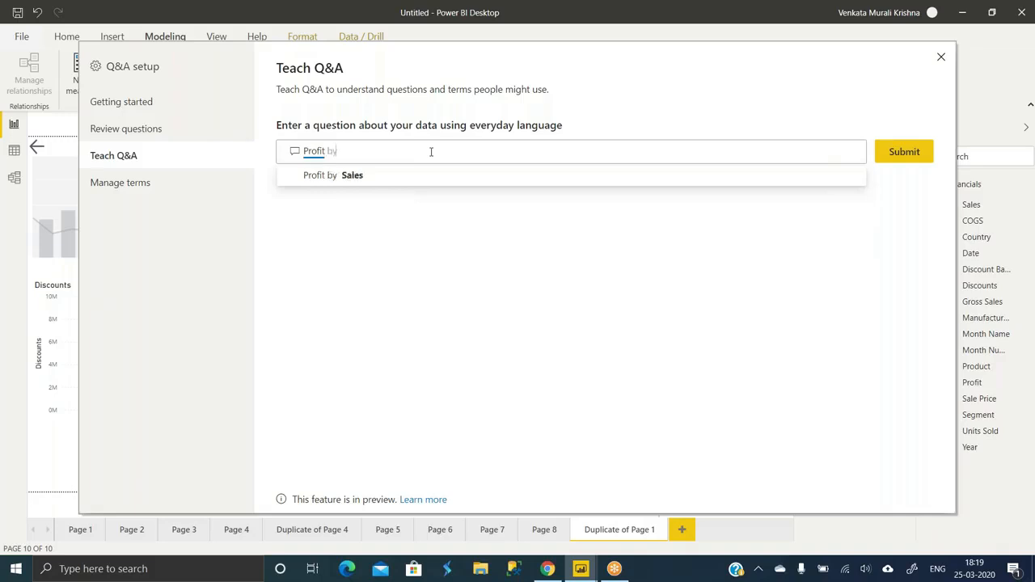
text( category)
click(404, 175)
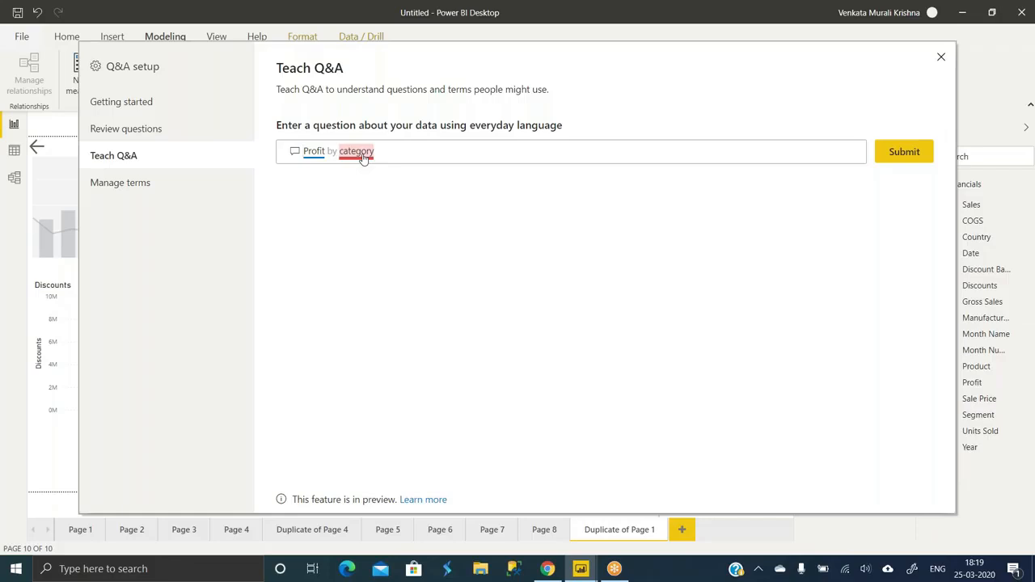
drag(394, 55, 313, 57)
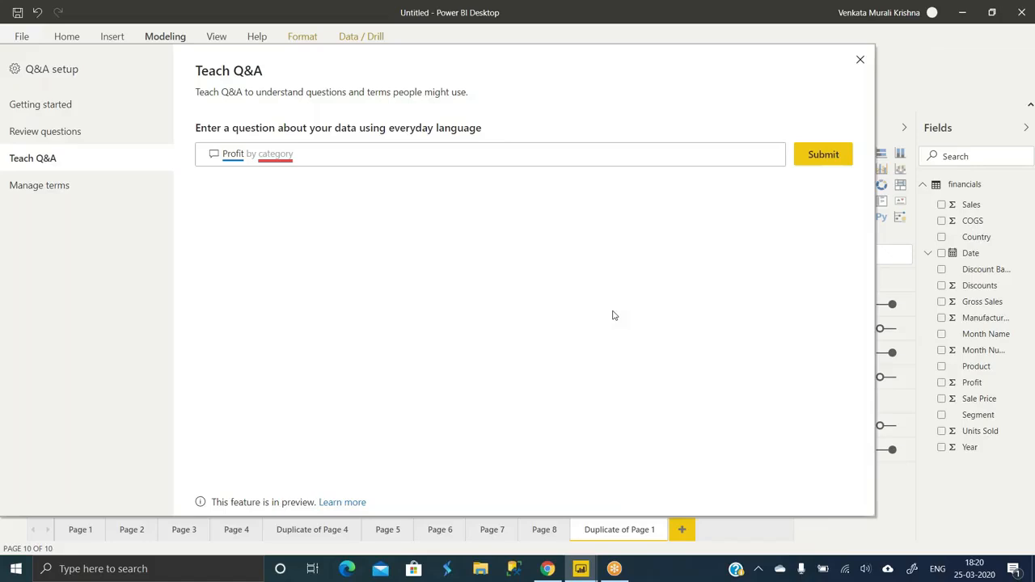
click(277, 159)
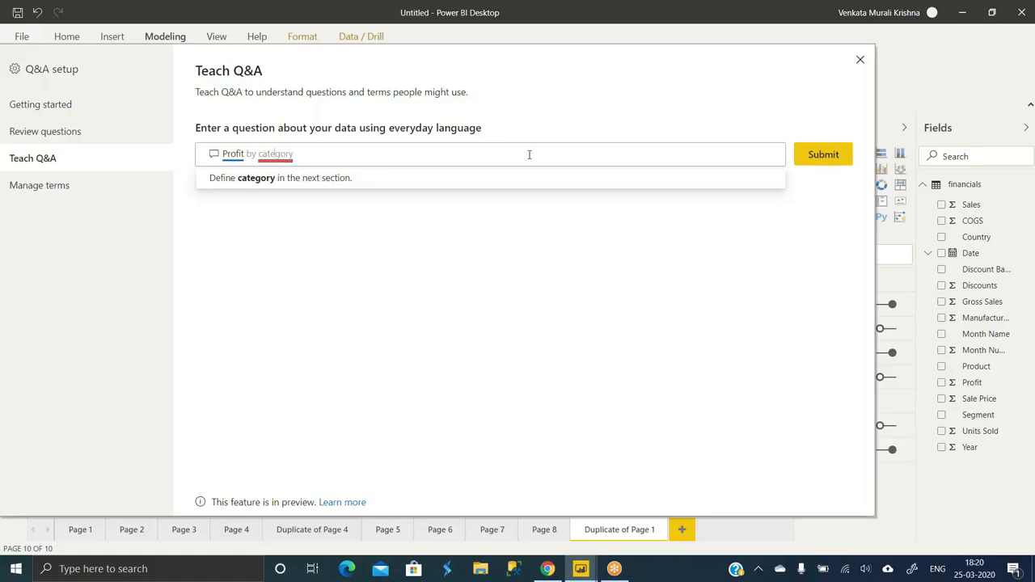
- Submit the question, define 'category' as the Segment field, and save the term
click(833, 158)
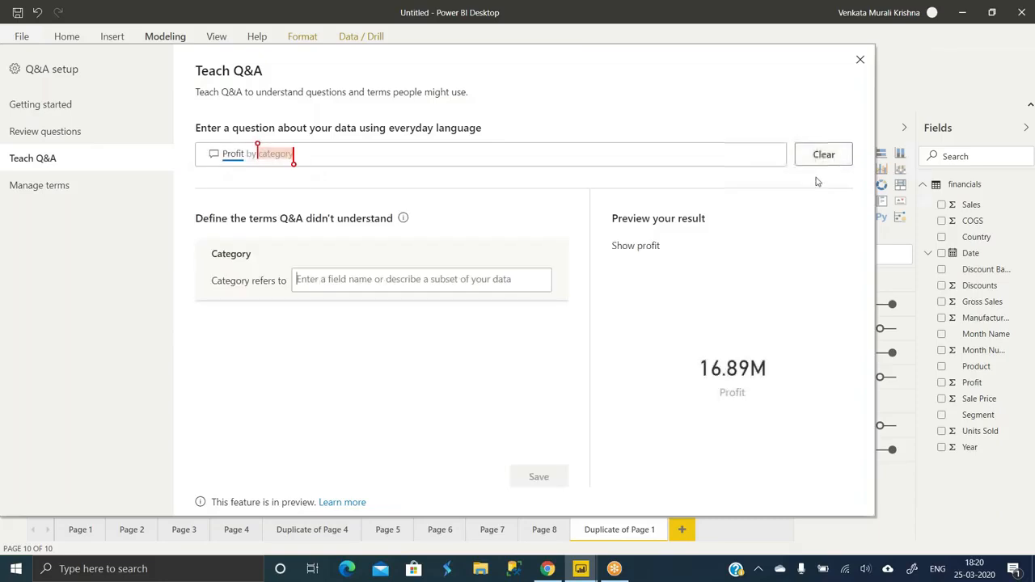
click(368, 284)
text(Segment)
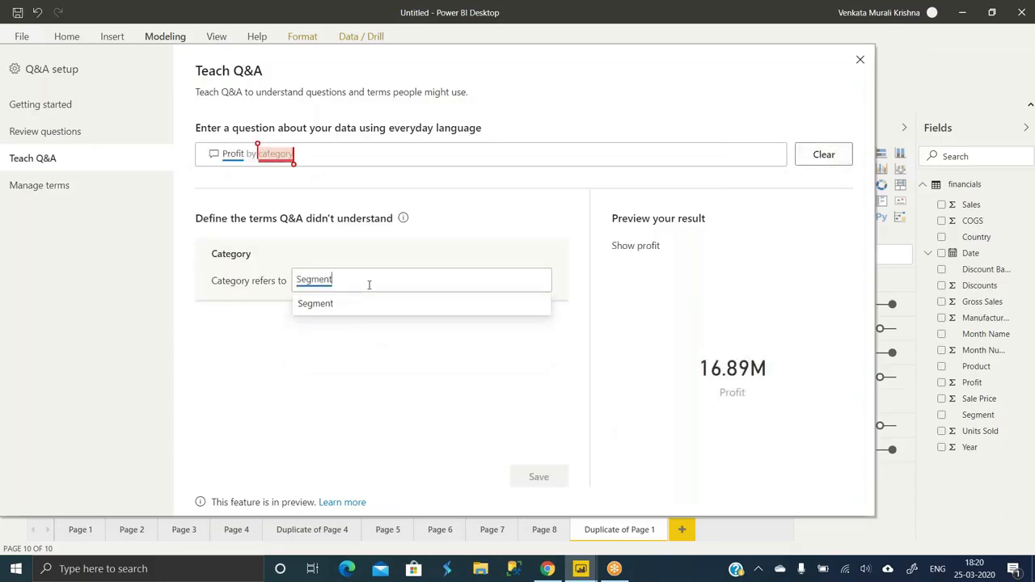
click(316, 309)
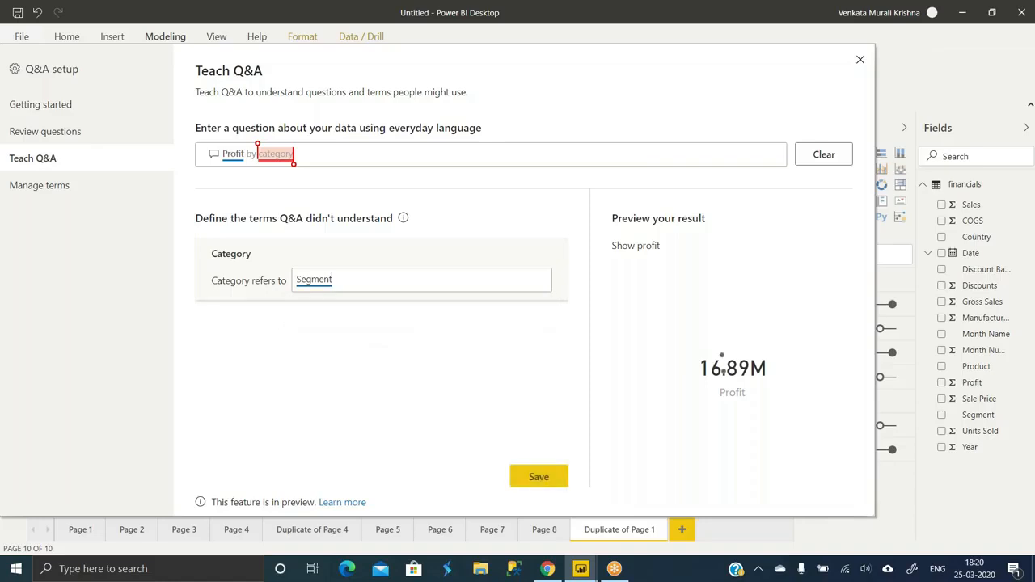
double_click(320, 278)
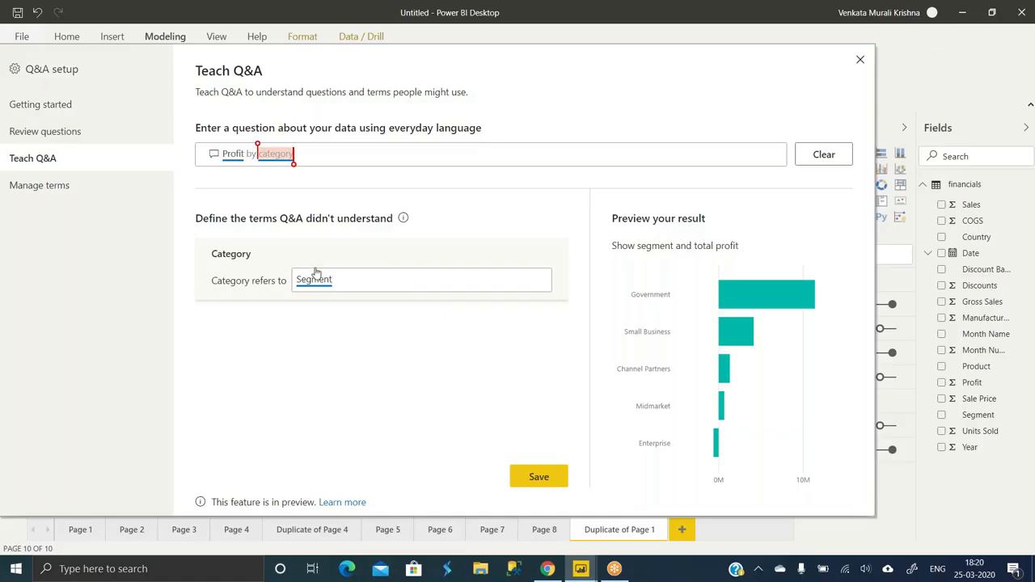
click(537, 478)
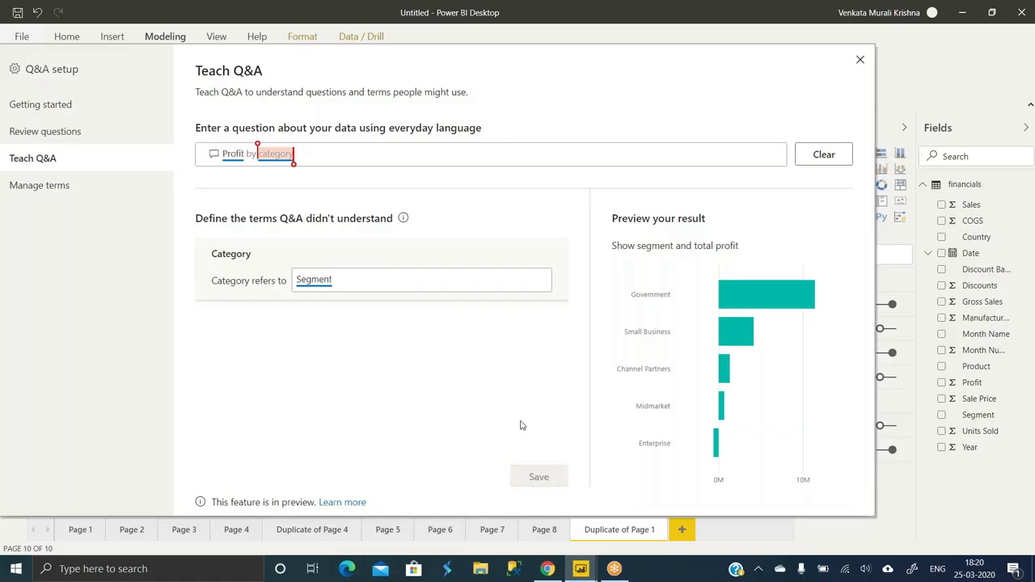
- Check the category term under Manage terms, then close Q&A setup and switch to model view
click(61, 138)
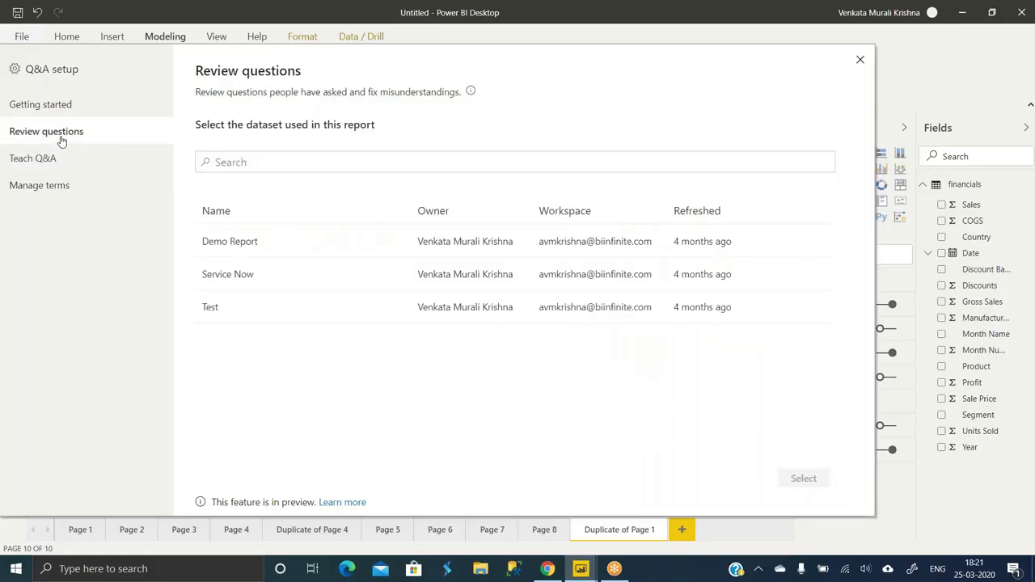
click(53, 113)
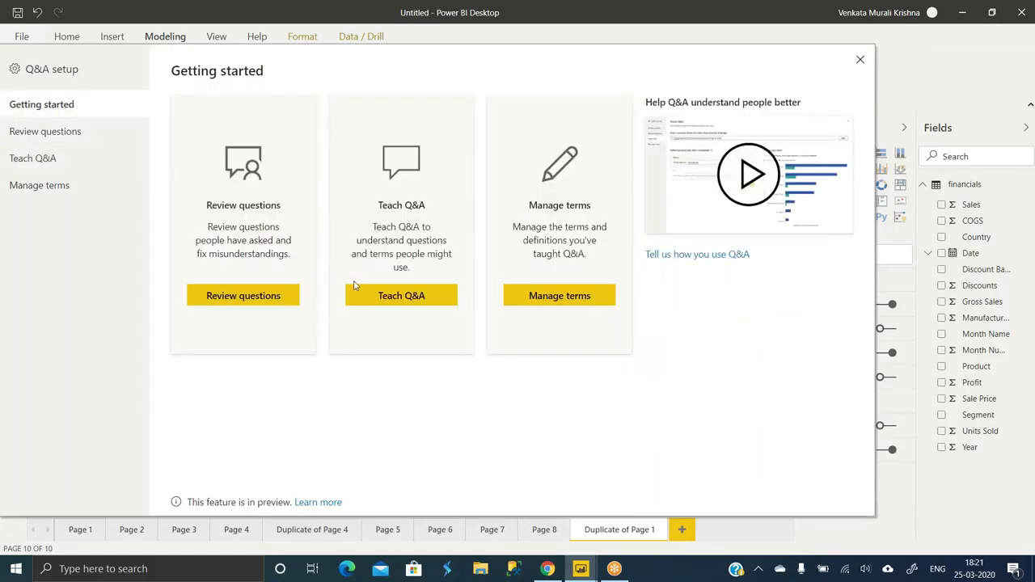
click(550, 307)
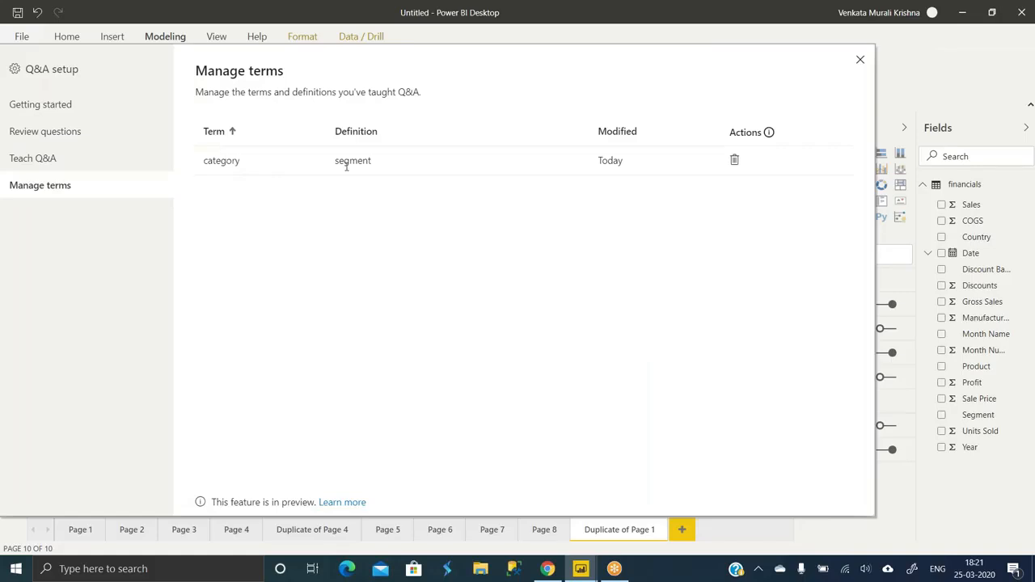
click(860, 62)
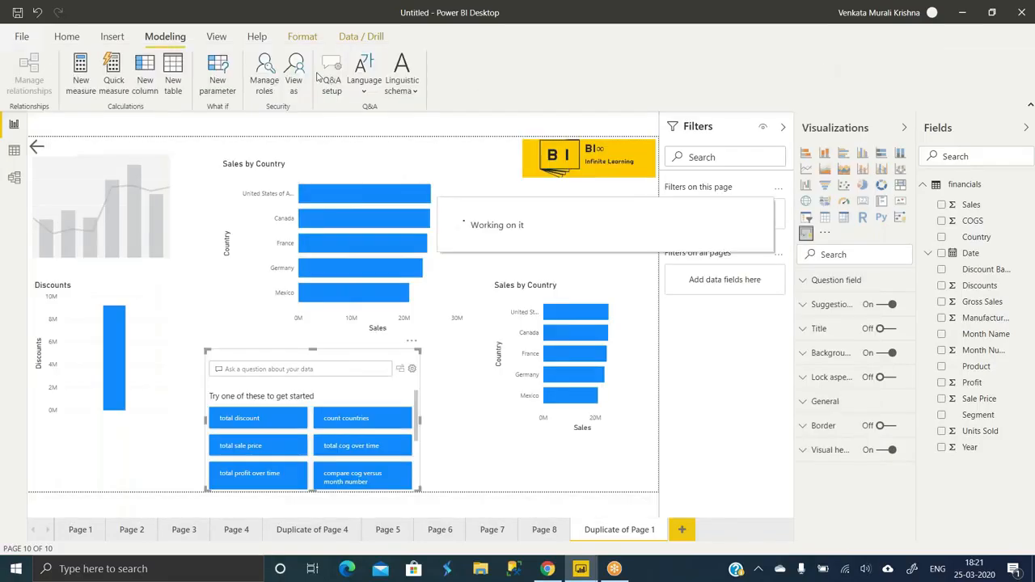
click(14, 179)
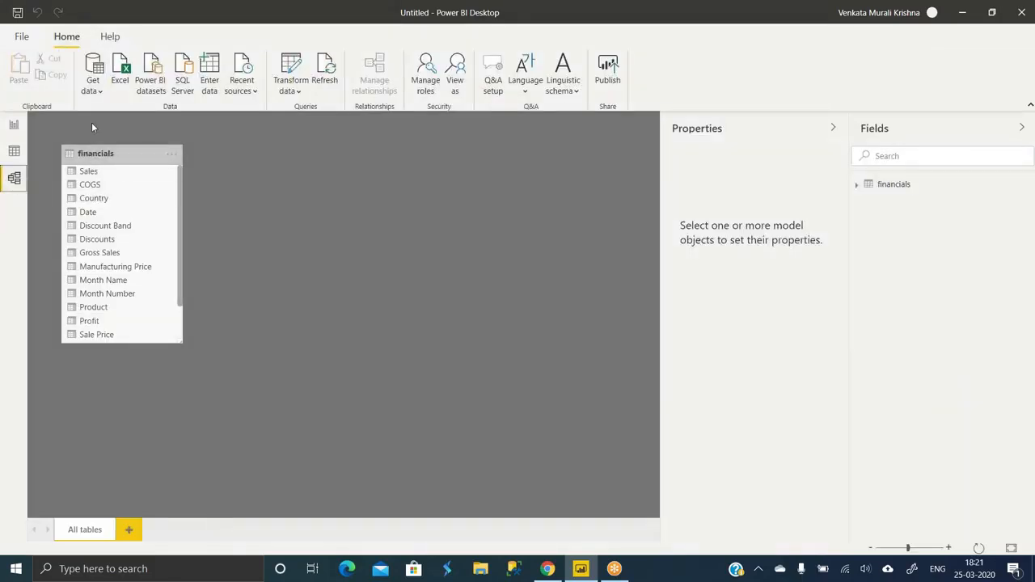
- Select the financials Country column and append ',Region' to its Synonyms property
click(111, 154)
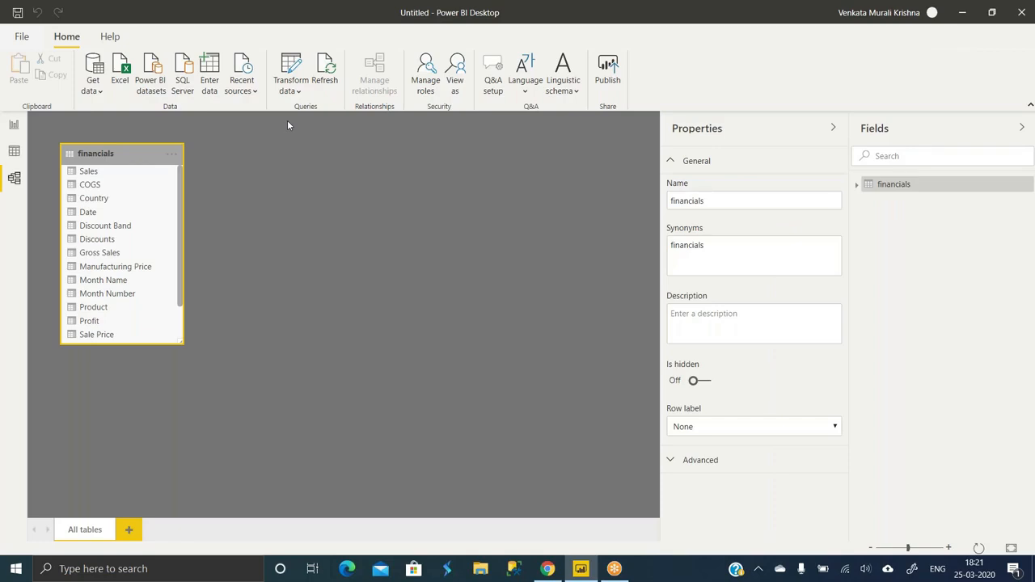
click(705, 252)
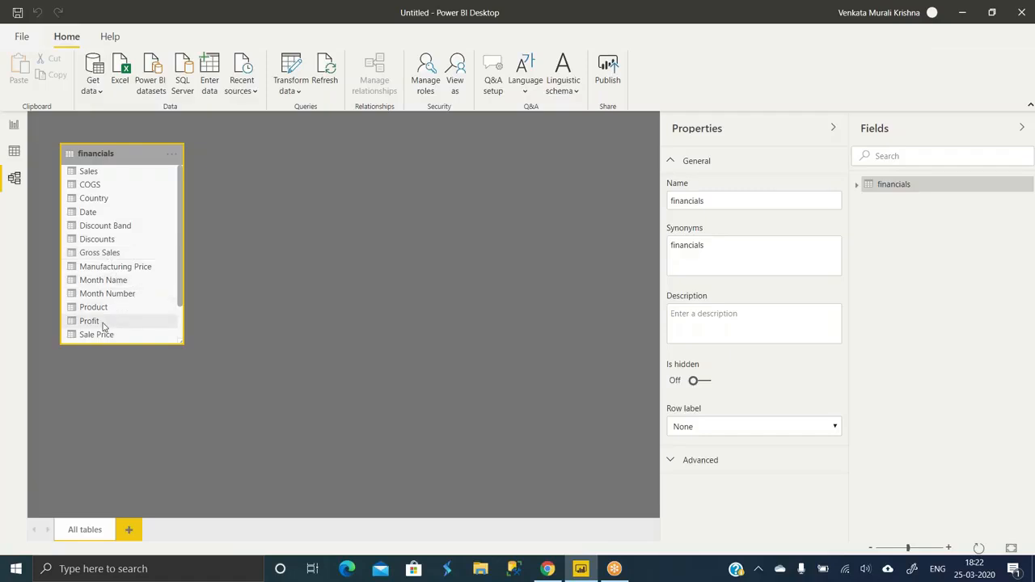
click(117, 202)
click(728, 251)
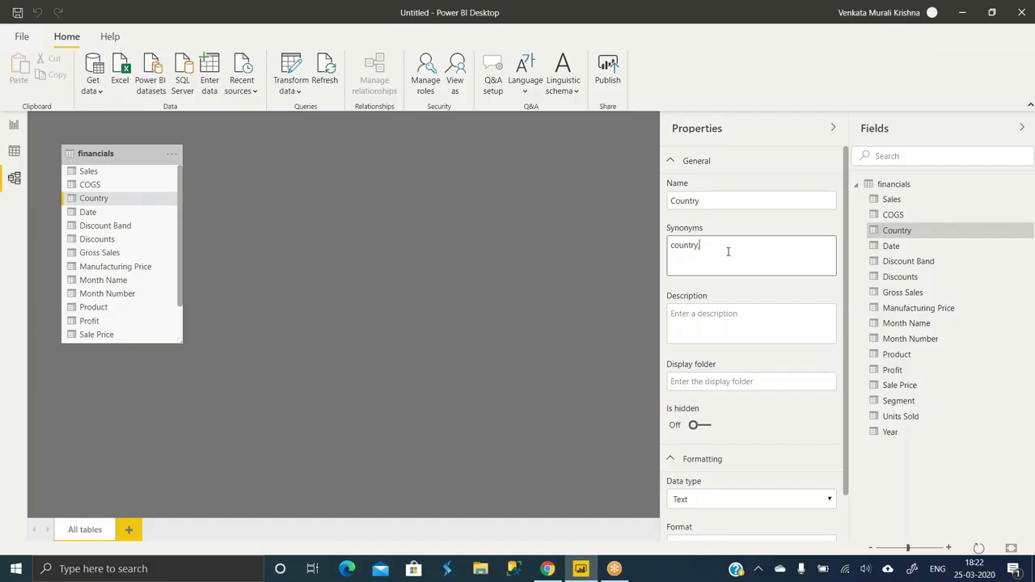
text(,Region)
click(14, 124)
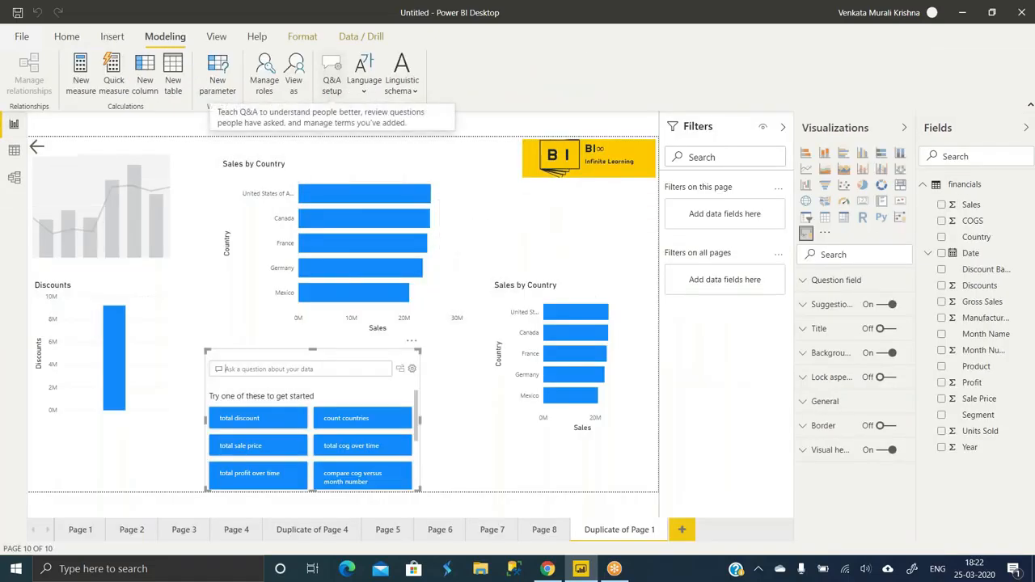
- Browse the Modeling ribbon's Language and Linguistic schema dropdowns without changing anything
click(365, 96)
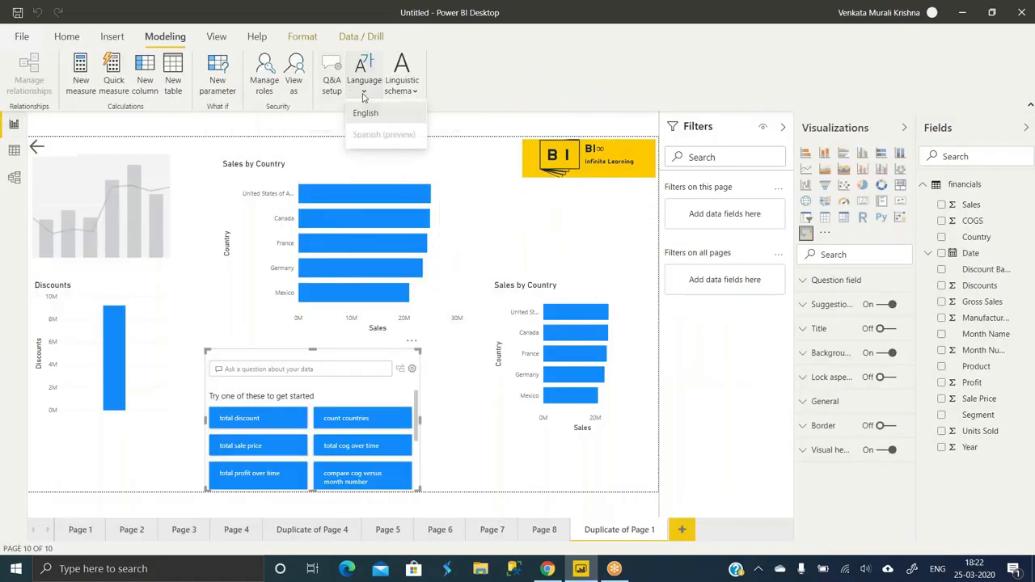
click(410, 88)
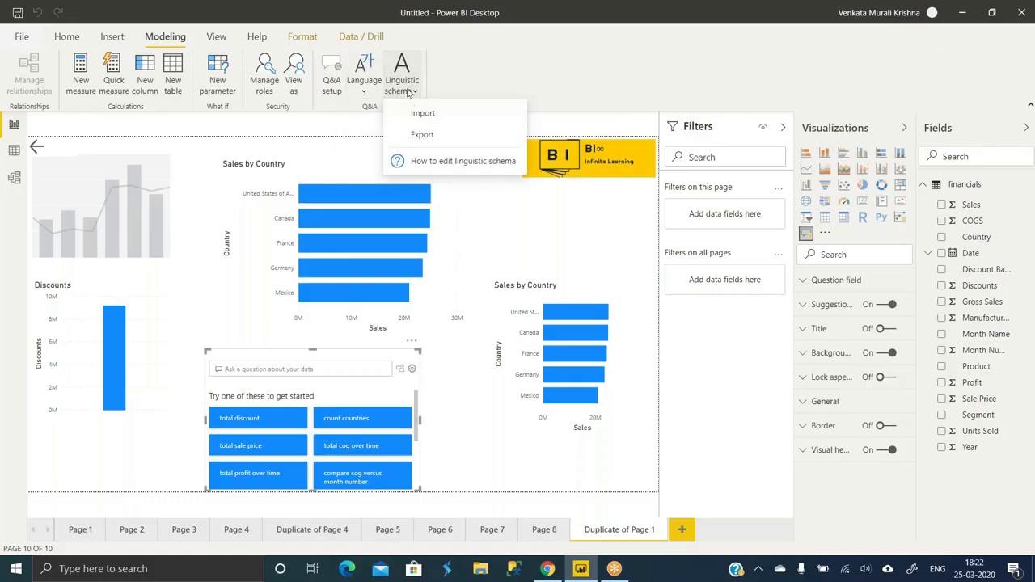
click(409, 91)
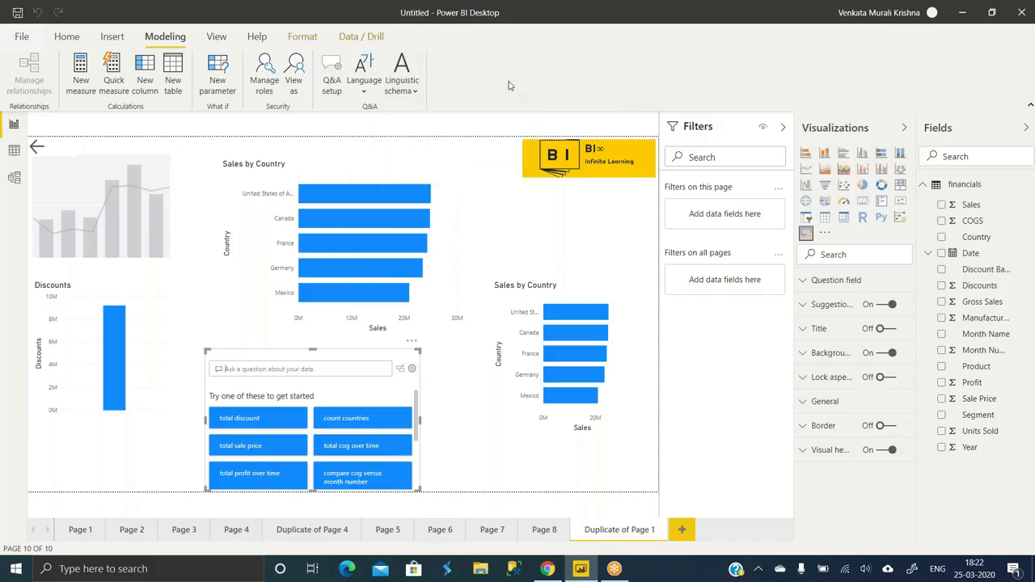